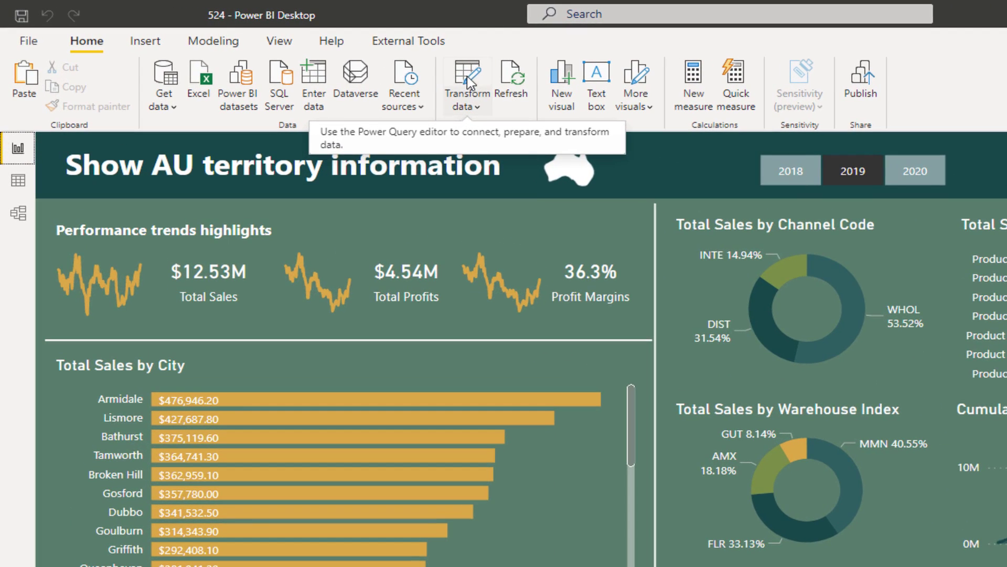
Open the Power Query Editor and browse the City column options and Transform and Add Column features
left_click(468, 78)
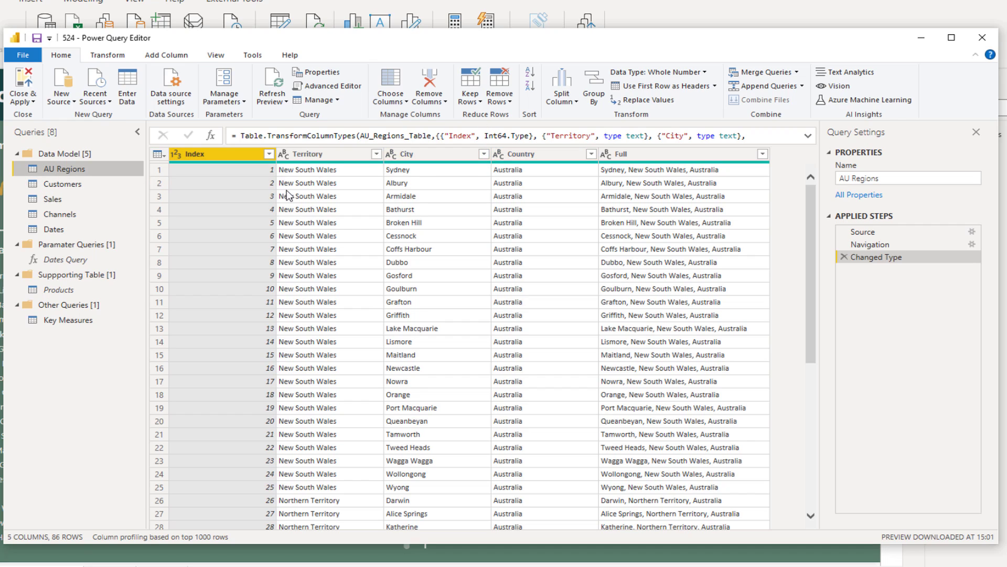
right_click(401, 153)
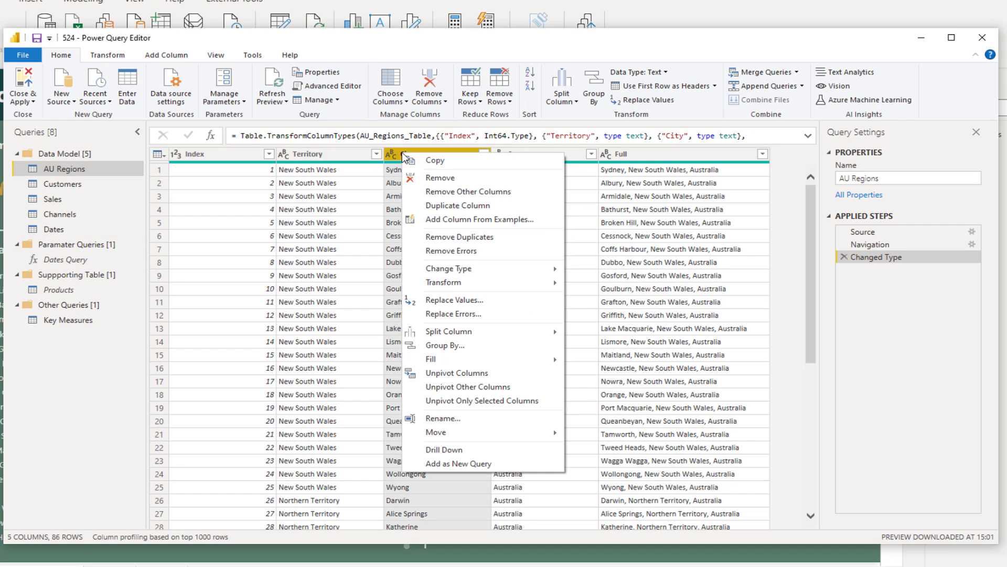
left_click(111, 57)
left_click(166, 57)
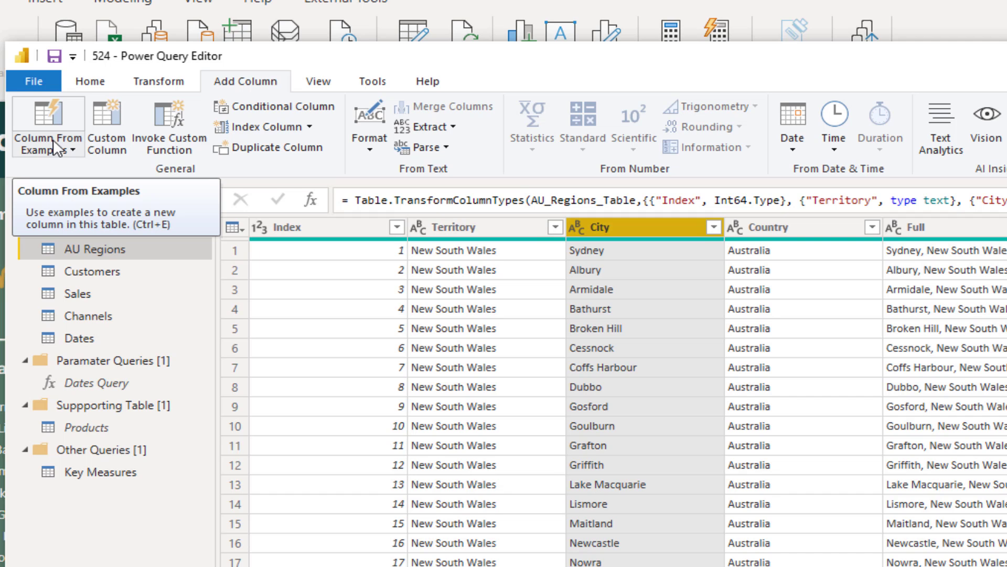
Delete the Customers query's Added Custom Column step and start Column From Examples on Customer Names
left_click(103, 299)
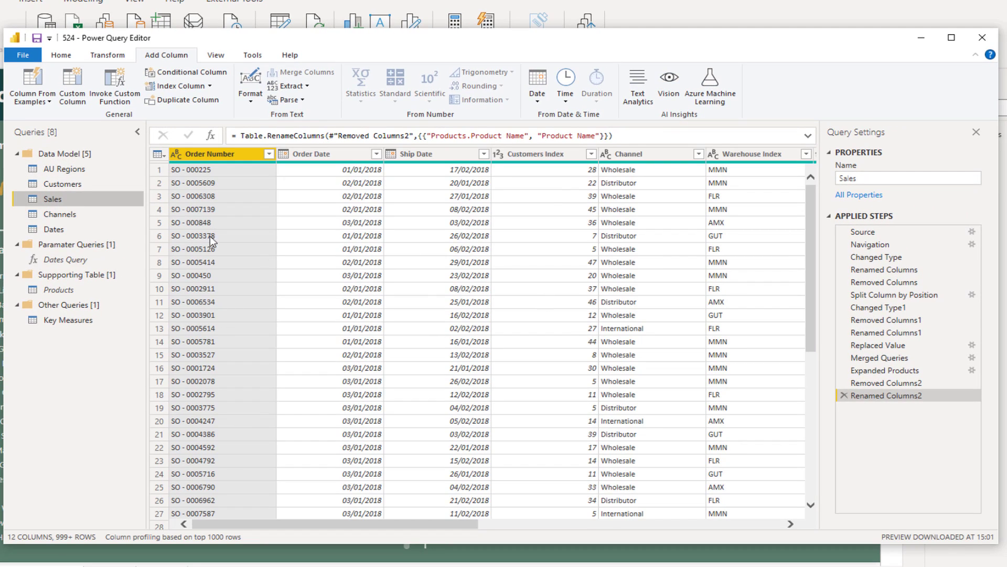
left_click(84, 184)
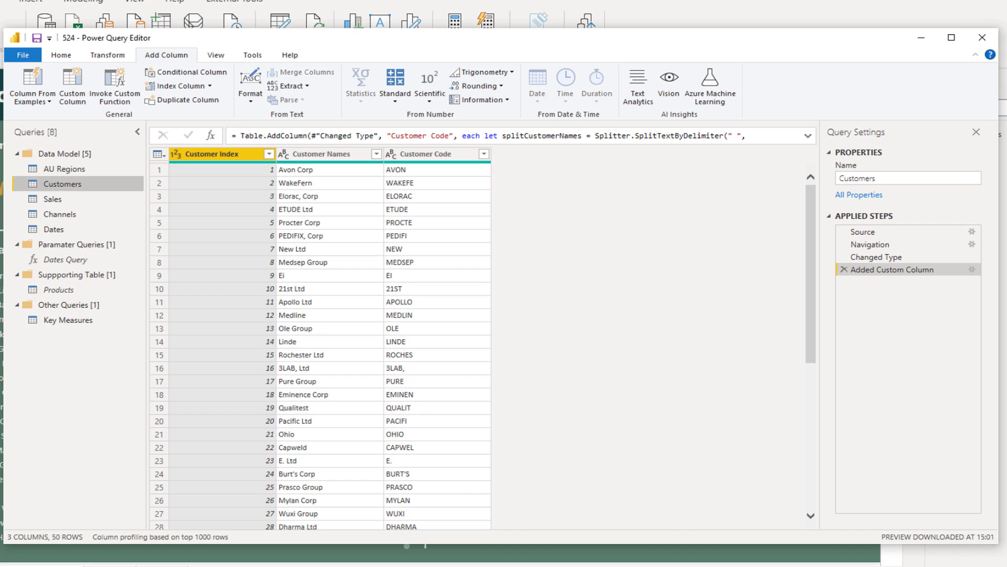
left_click(843, 269)
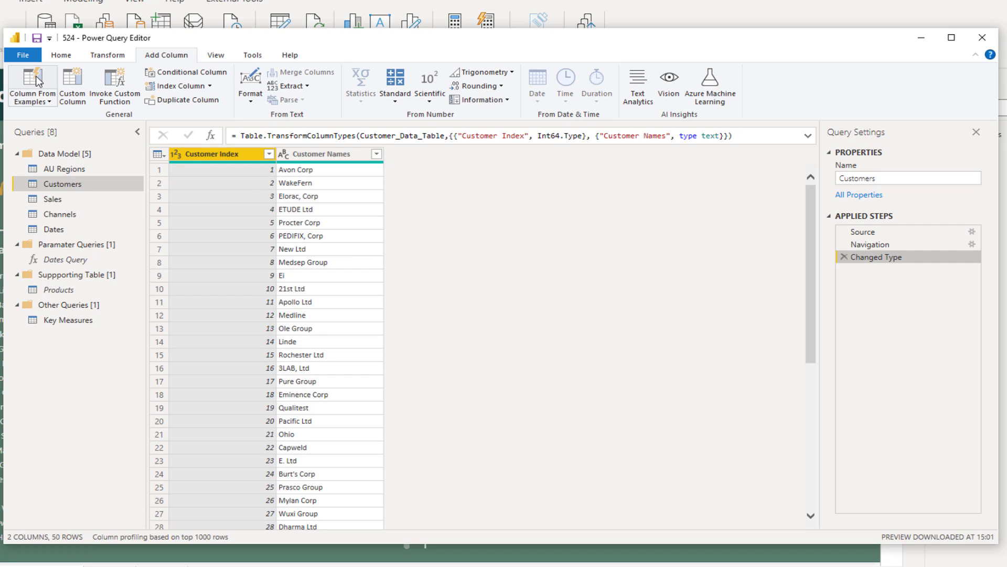
left_click(323, 154)
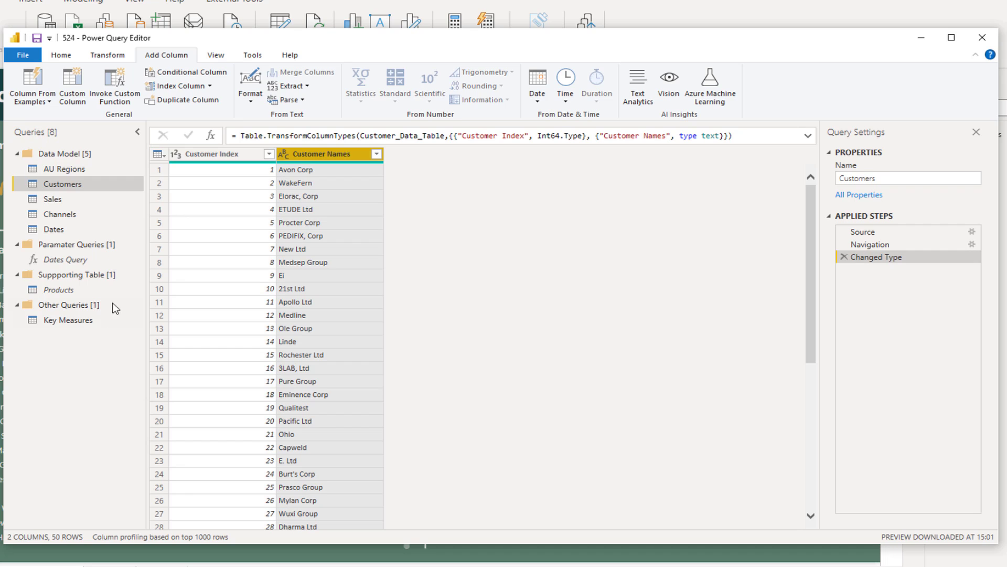
left_click(37, 77)
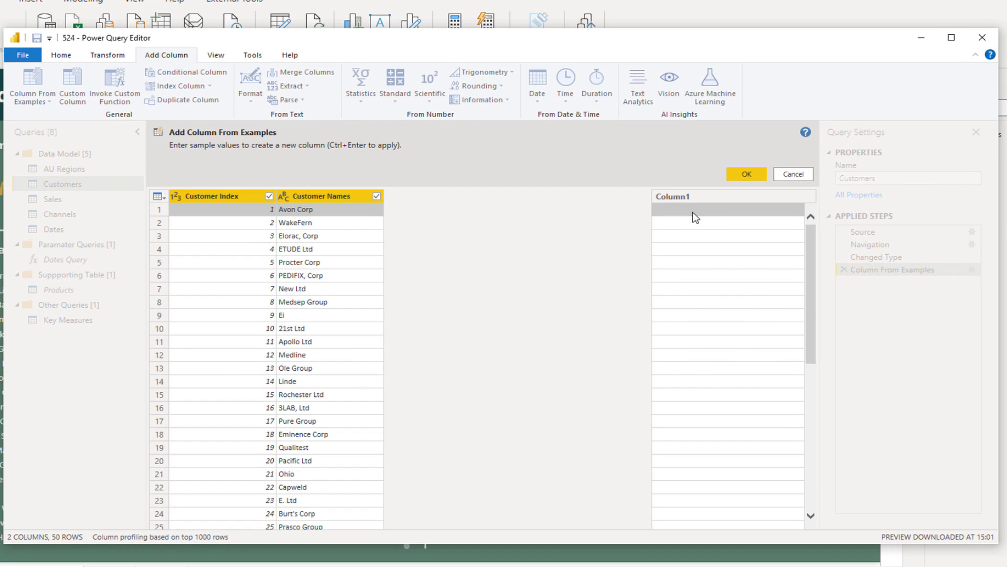
Enter AVON and WAKE as examples and review the first-four-letters preview
left_click(692, 212)
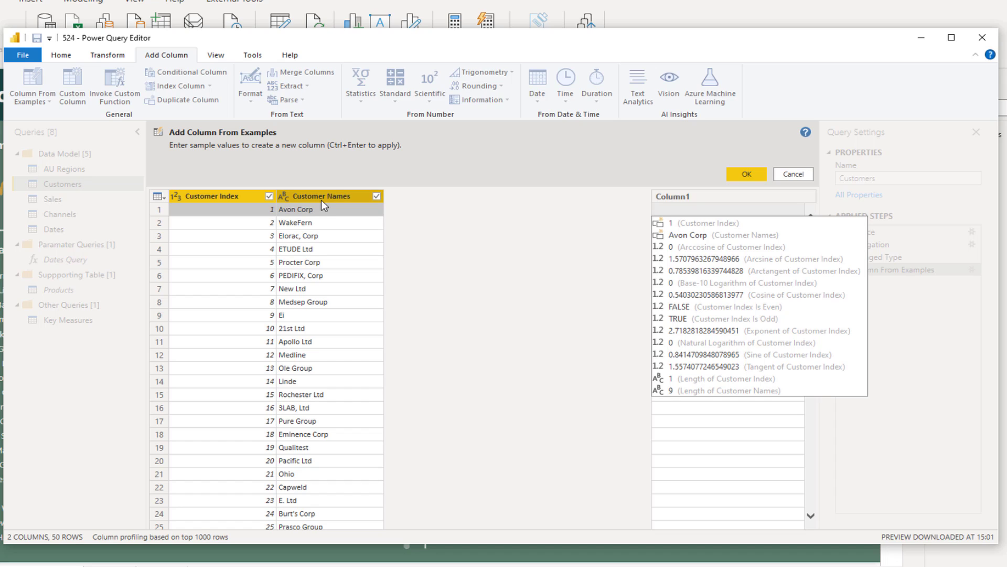
type("AVON")
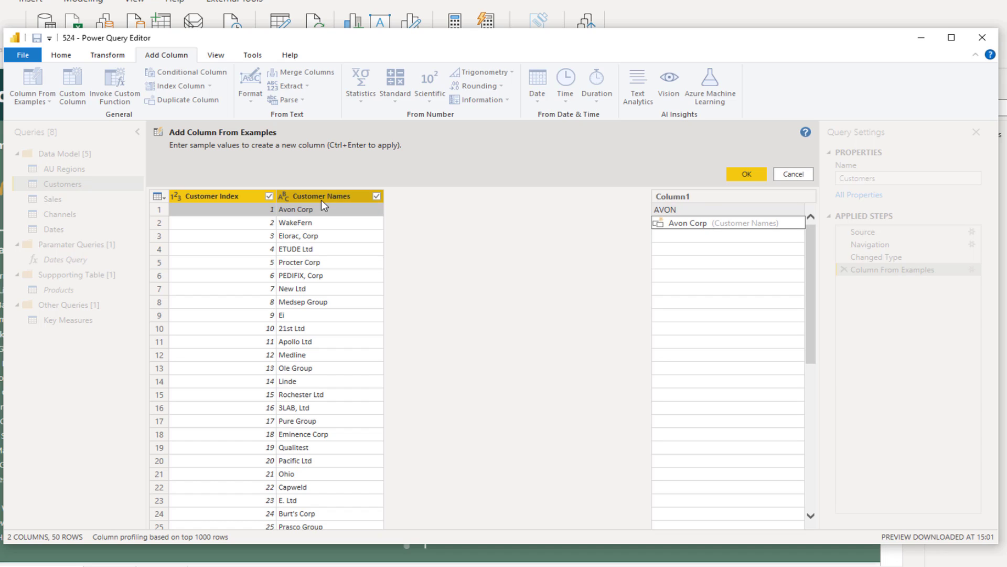
key("Return")
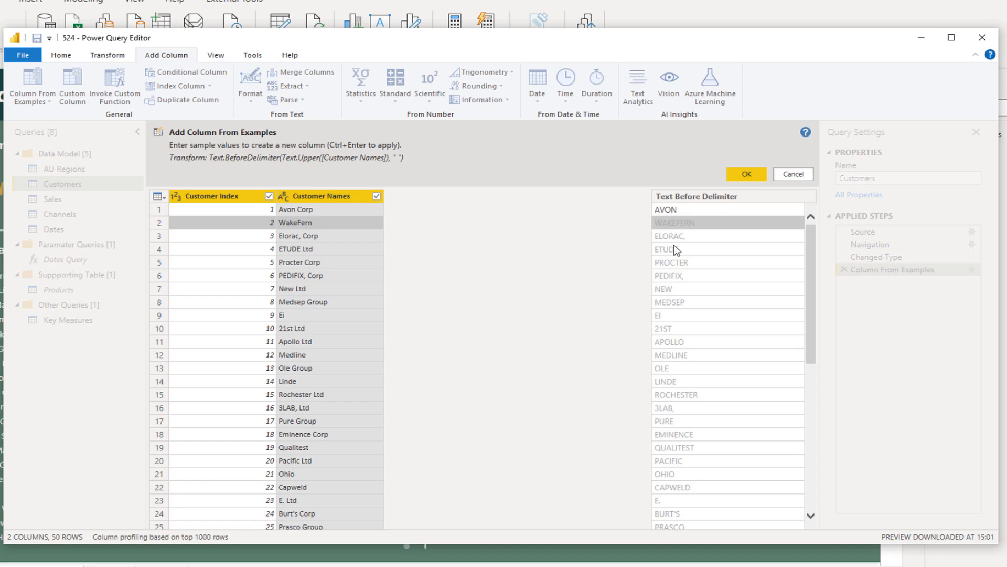
left_click(678, 224)
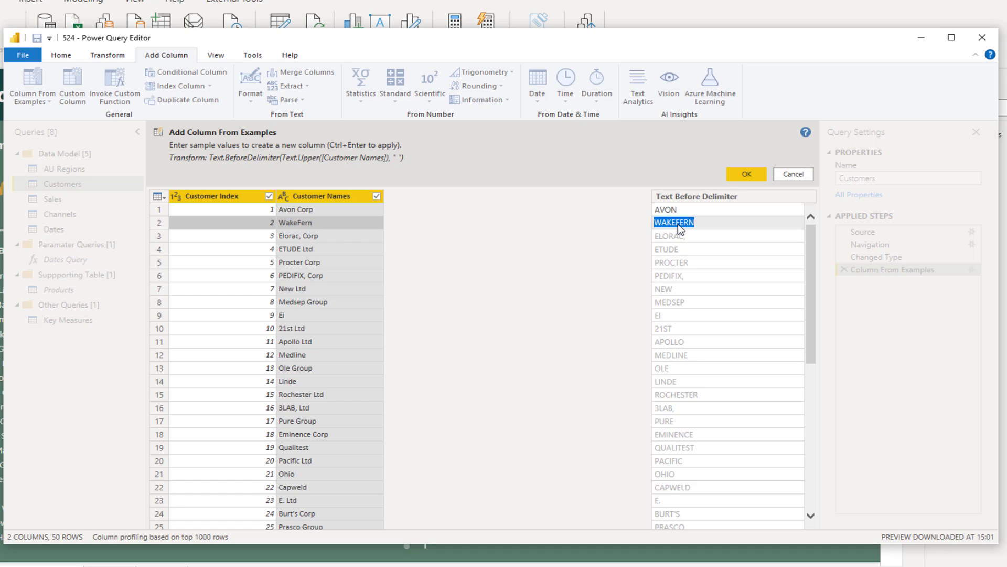
type("WAKE")
key("Return")
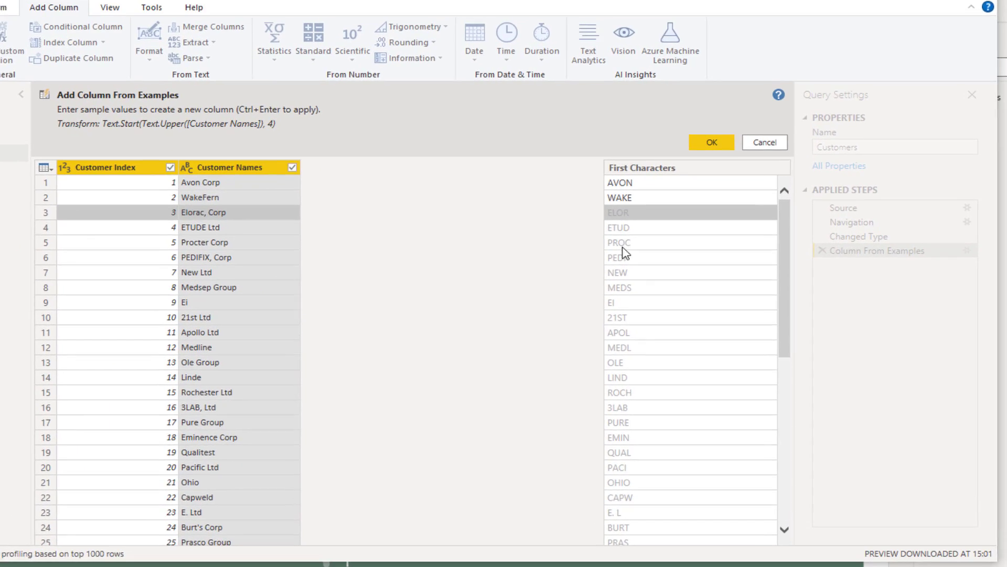
scroll(669, 284, "down", 3)
scroll(614, 266, "down", 4)
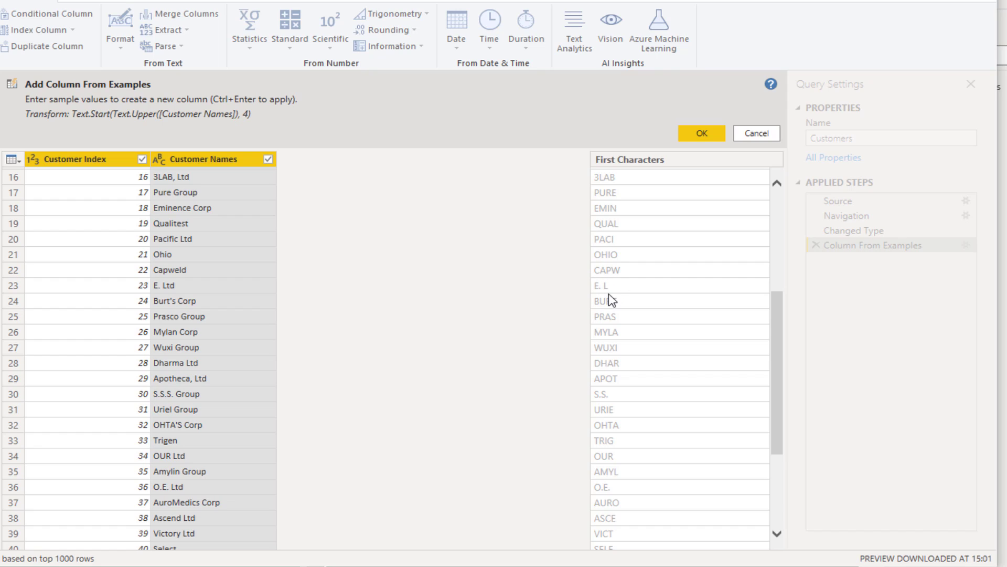
scroll(609, 296, "down", 3)
scroll(608, 294, "down", 1)
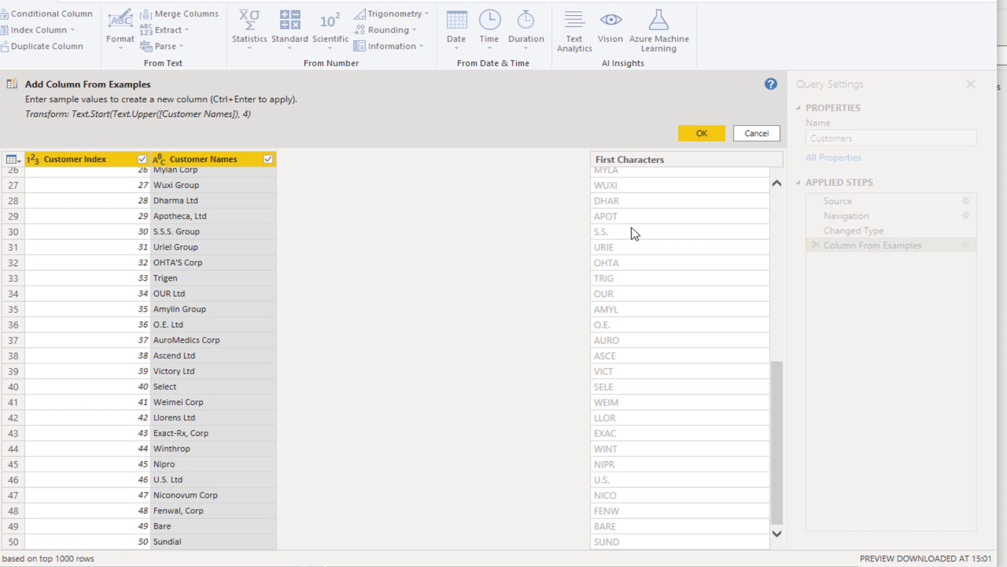
scroll(635, 233, "up", 8)
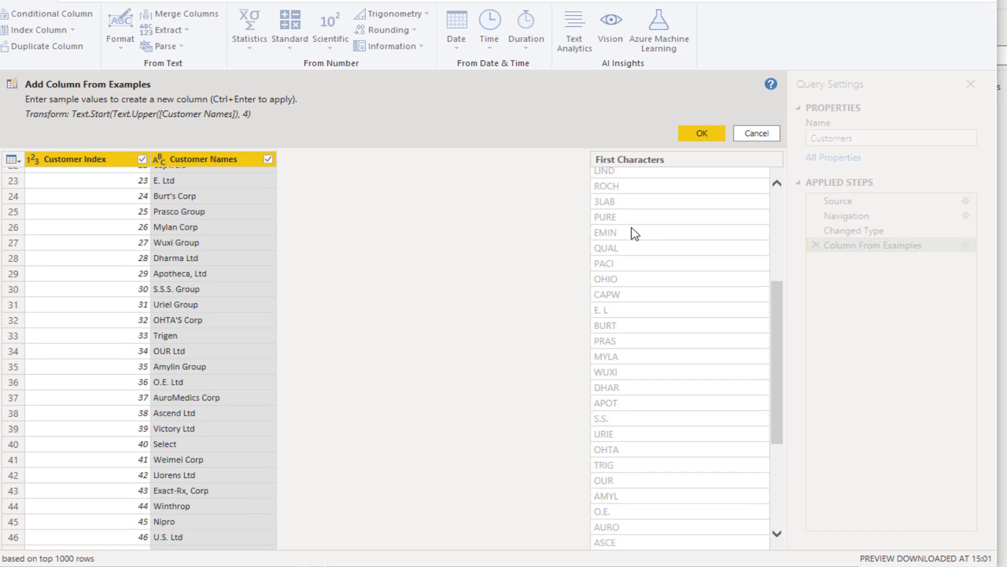
Rename the new column to Customer Code and add it to the query
left_click(651, 166)
double_click(651, 167)
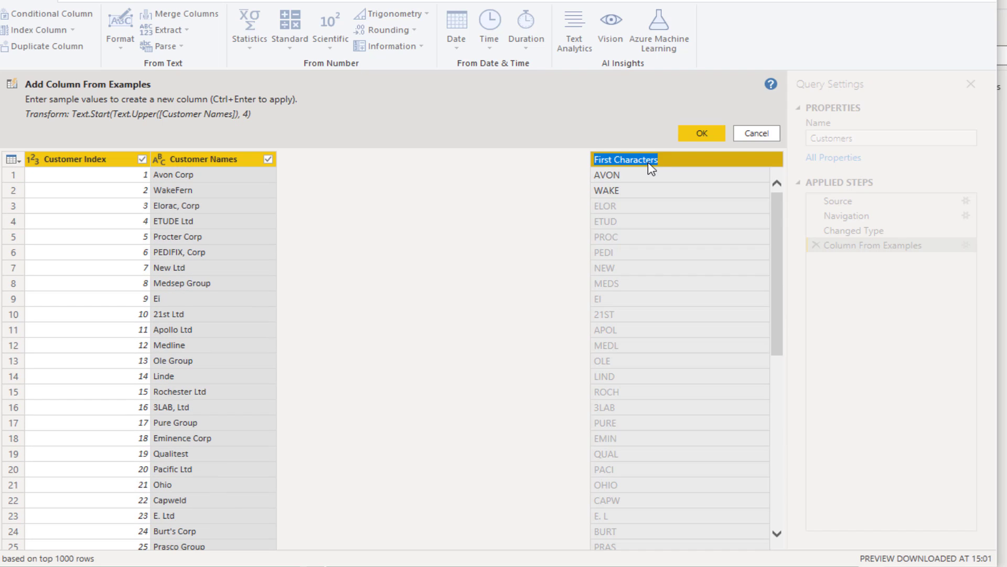
type("Customer Code")
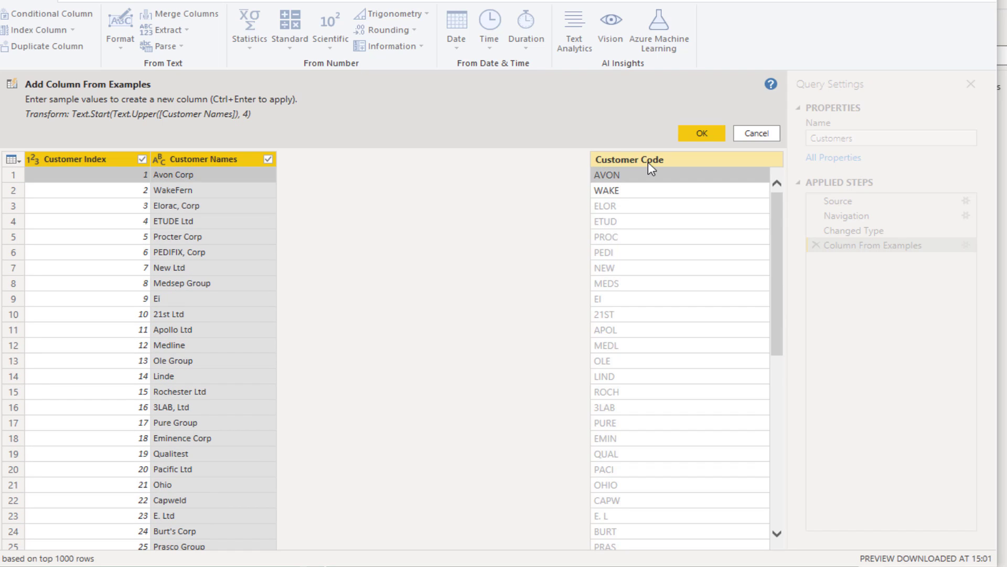
left_click(699, 133)
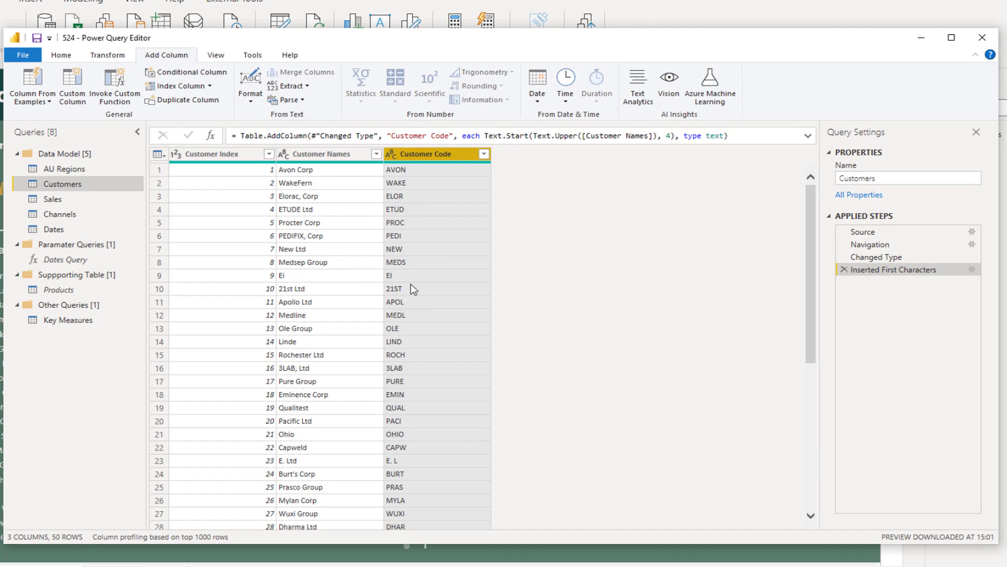
Replace the Customer Code value EI with EILL
scroll(411, 284, "down", 7)
scroll(413, 284, "up", 7)
right_click(426, 153)
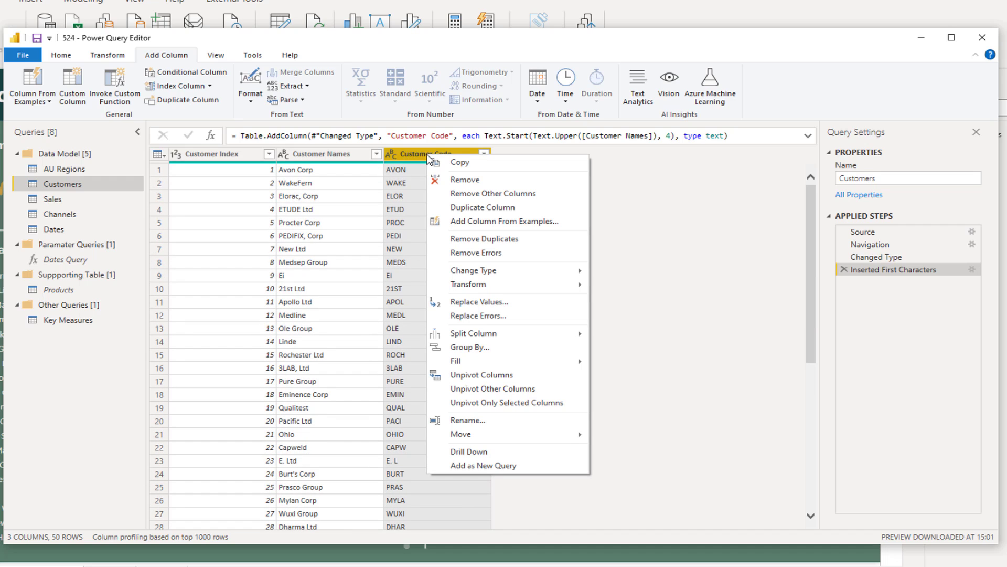
mouse_move(440, 271)
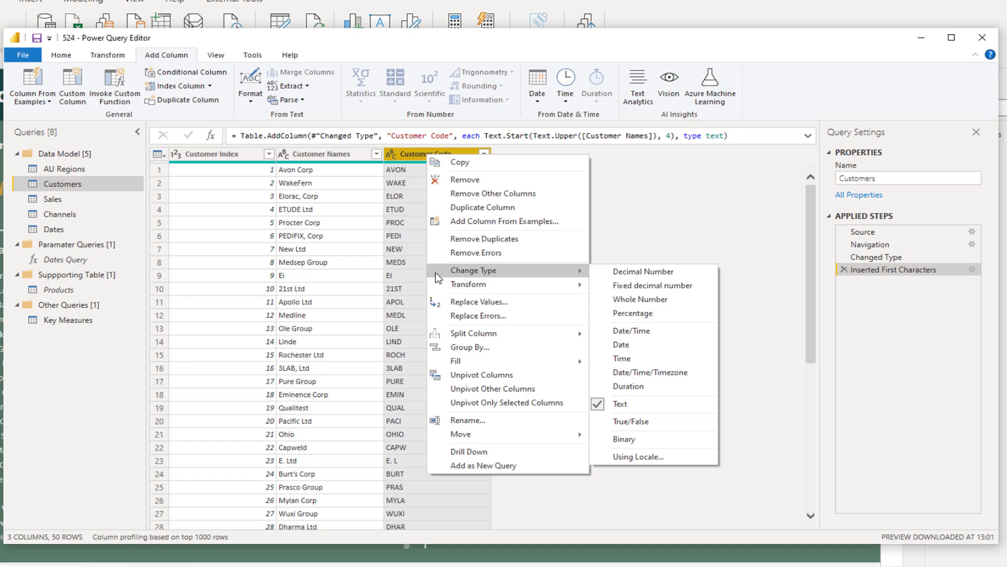
left_click(452, 301)
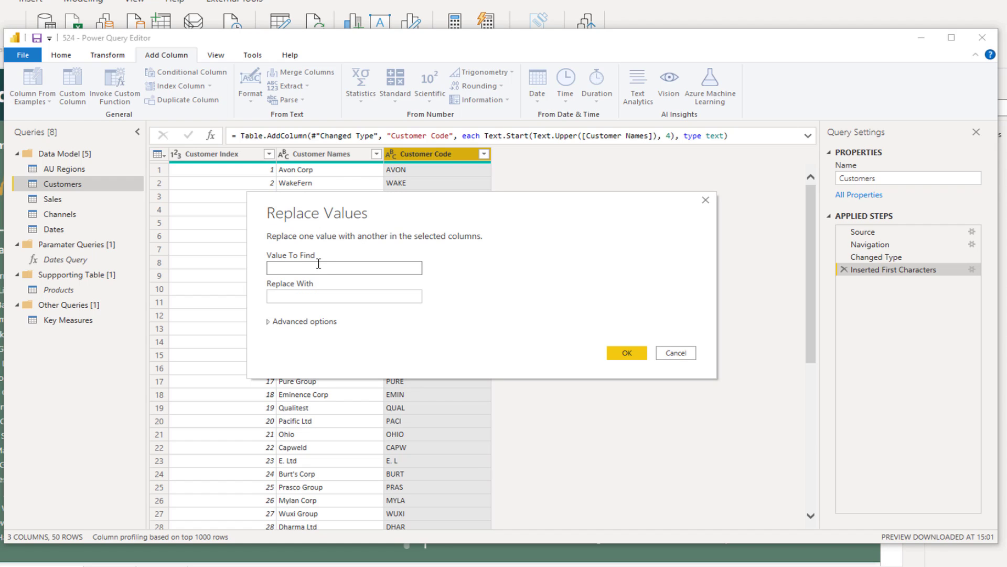
type("EI")
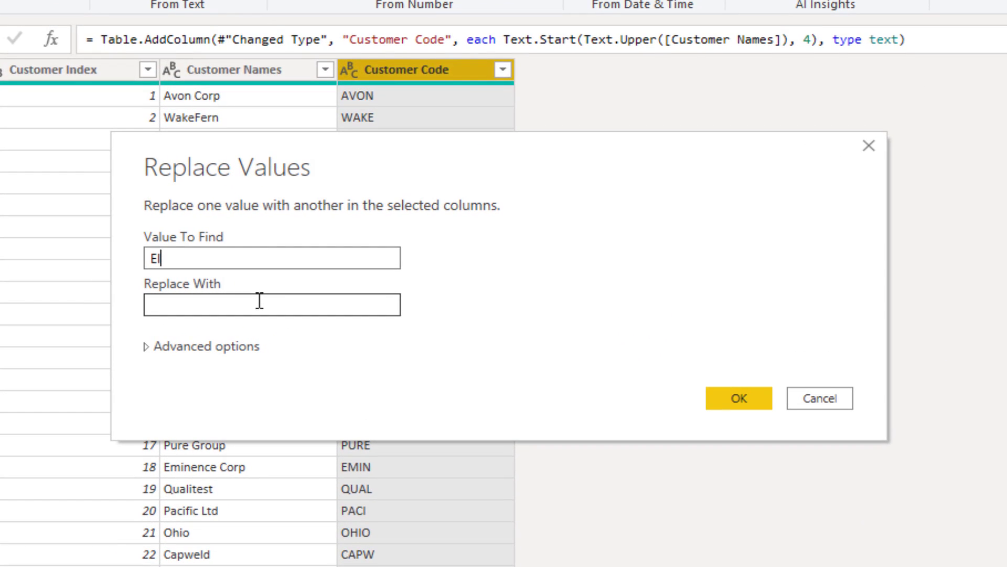
left_click(332, 295)
type("EILL")
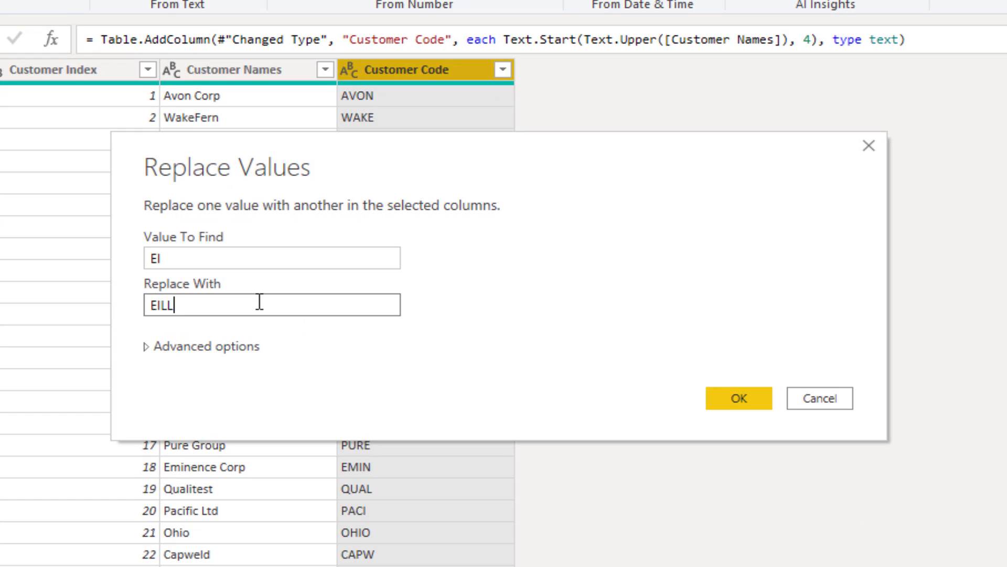
left_click(739, 399)
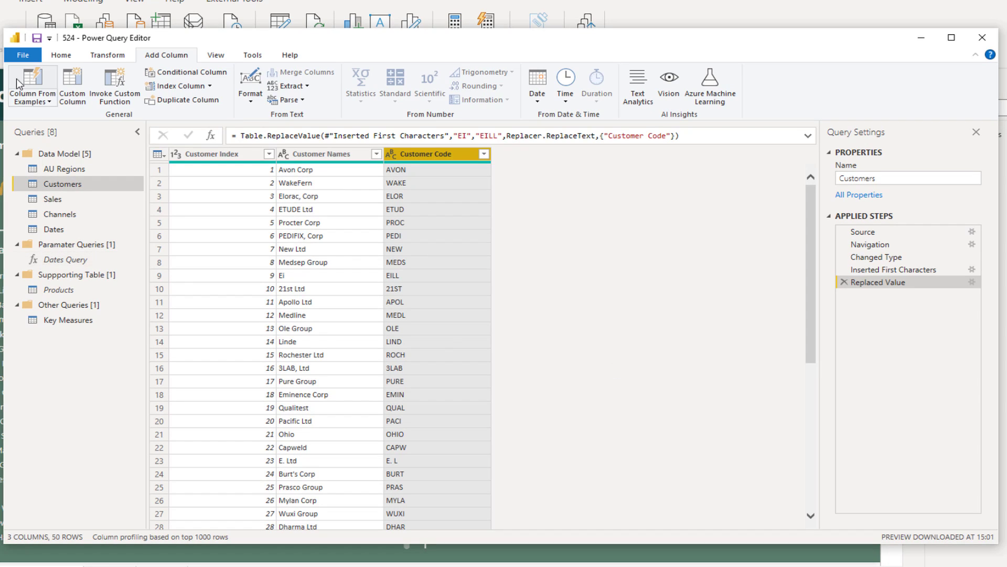
Start another column from examples with samples CUS-AV and CUS-WA
left_click(31, 83)
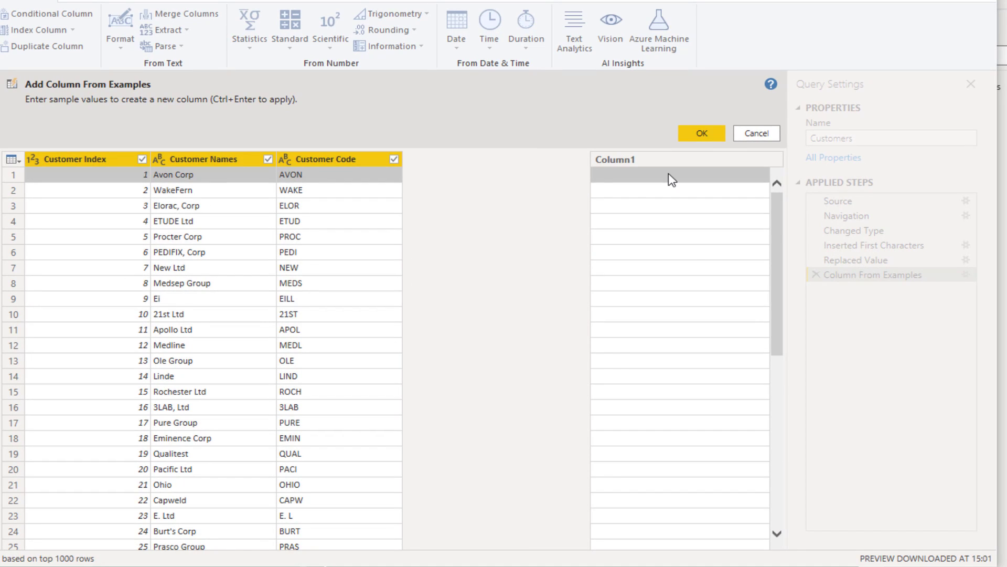
left_click(672, 176)
type("CU")
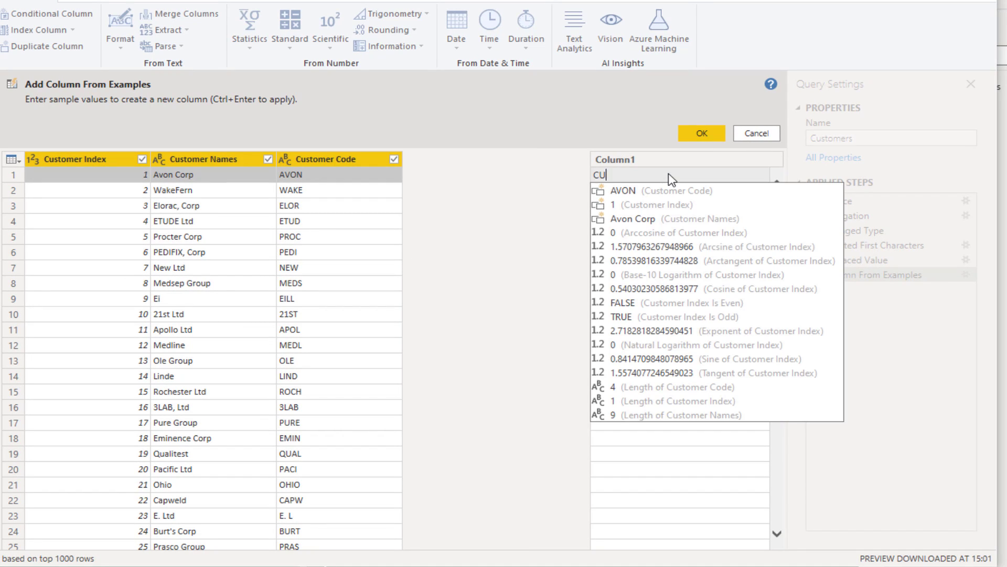
type("S-A")
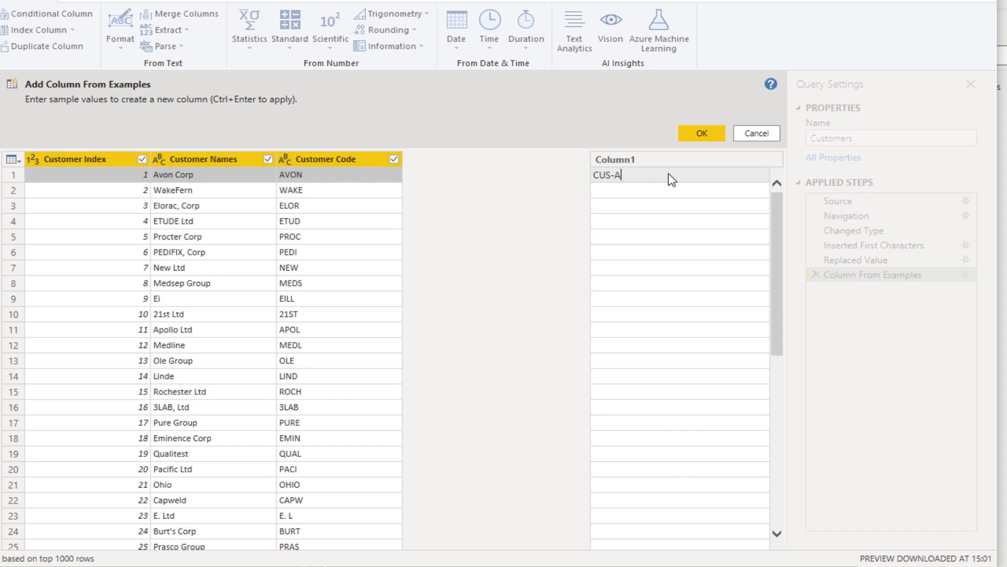
type("V")
key("Return")
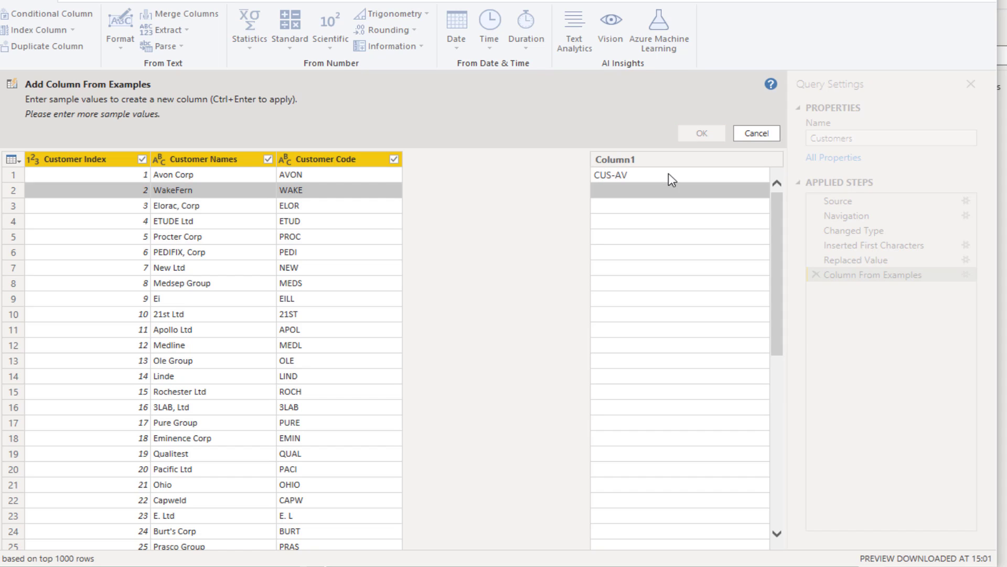
type("CUS")
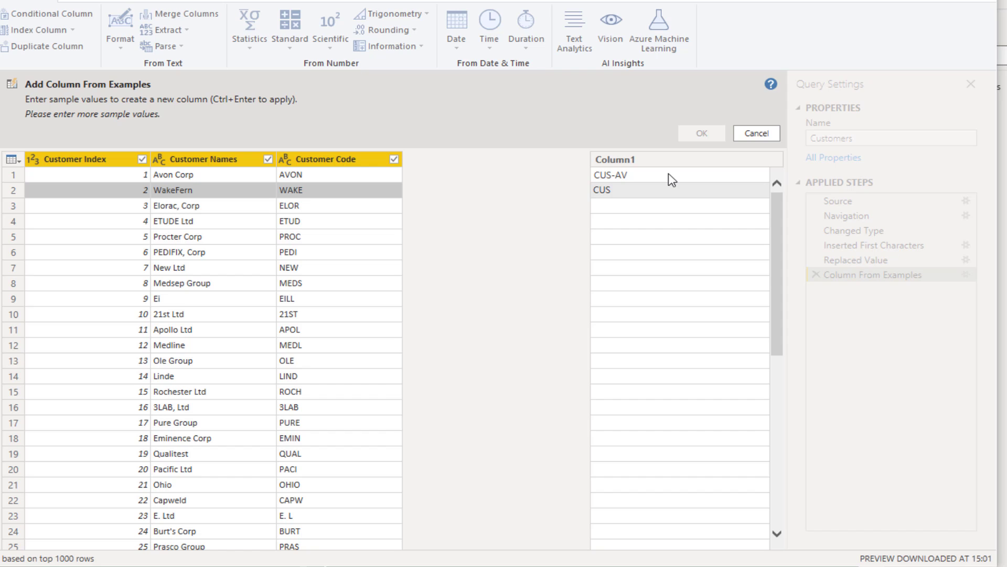
type("-WA")
key("Return")
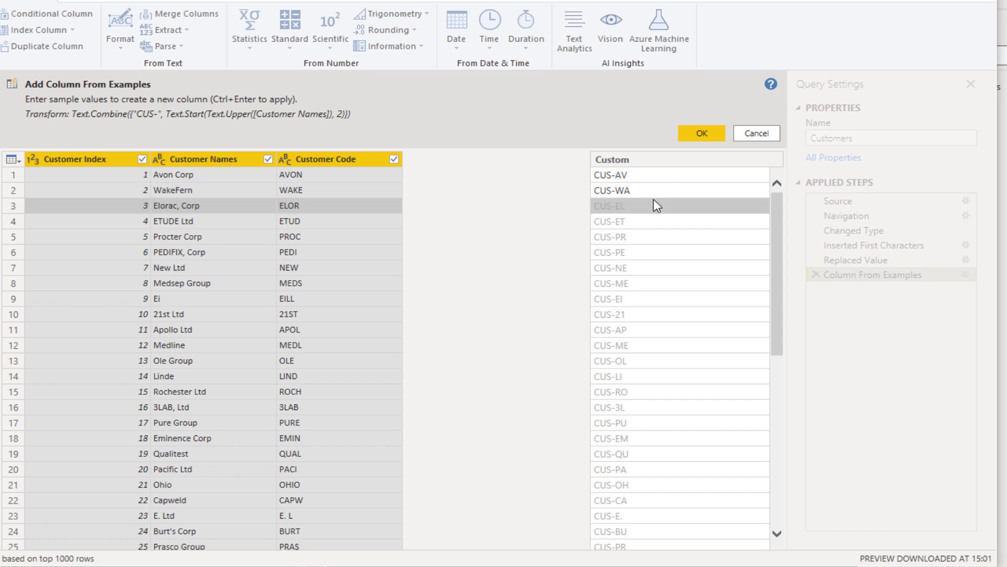
scroll(637, 348, "down", 8)
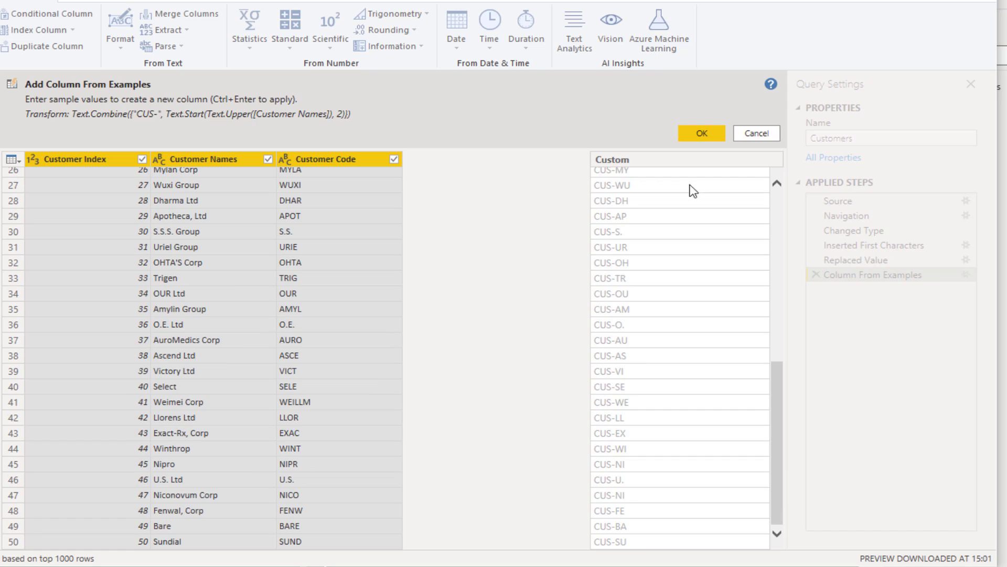
Name the new column Custom Coding and apply it
double_click(618, 162)
type("Custom Codei")
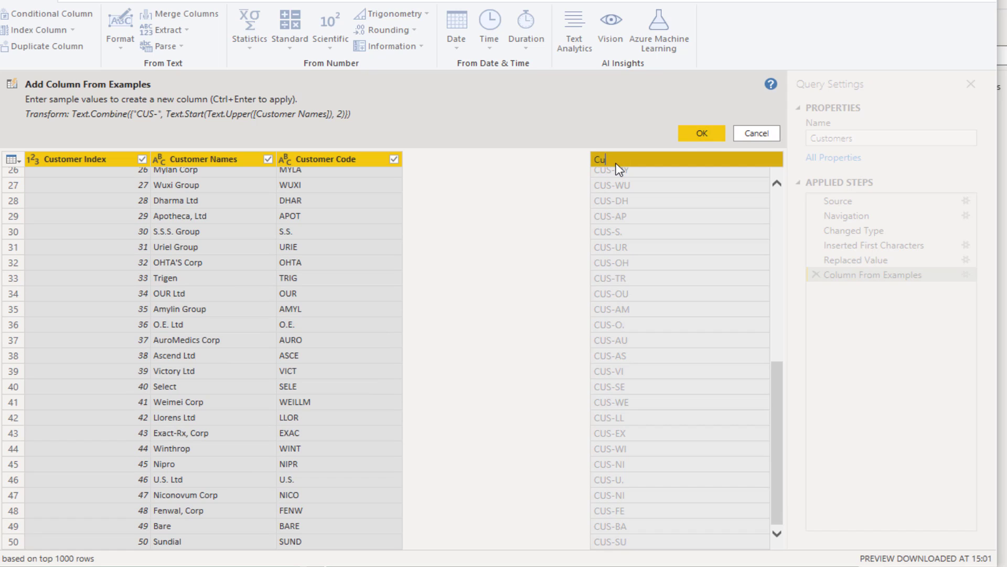
key("BackSpace")
key("BackSpace")
type("ing")
key("Return")
left_click(702, 134)
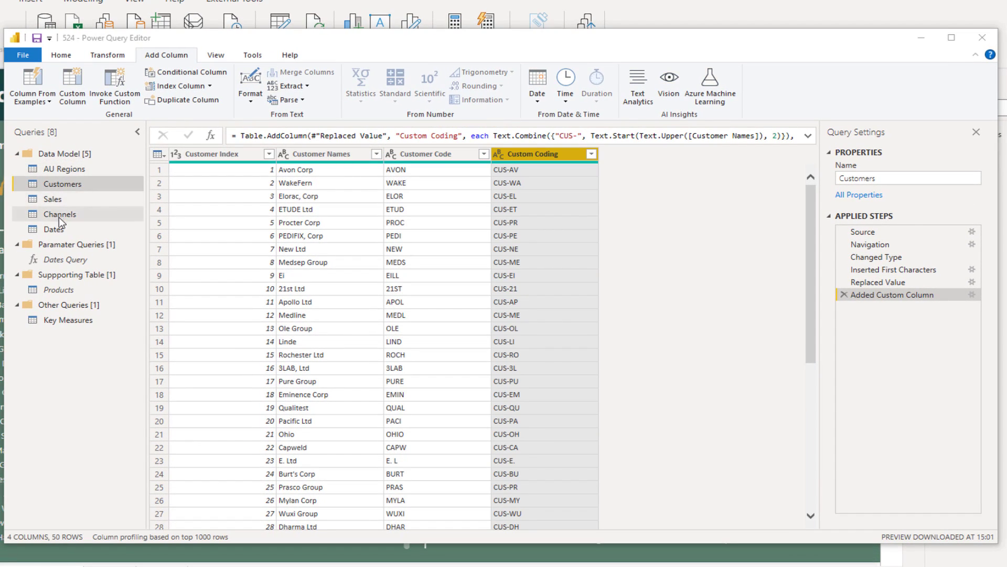
In AU Regions, start a column from examples with AU as the first sample
left_click(71, 168)
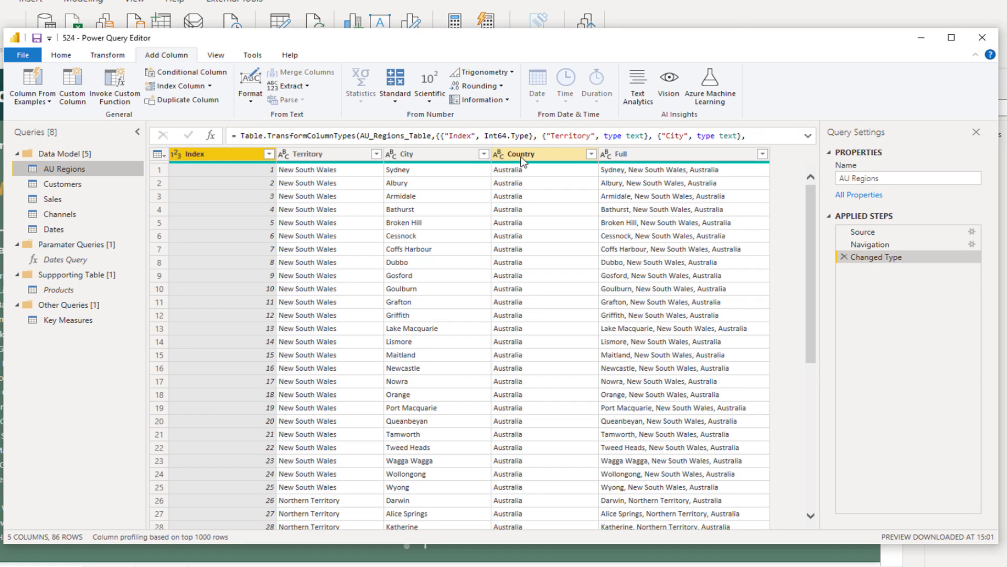
left_click(33, 84)
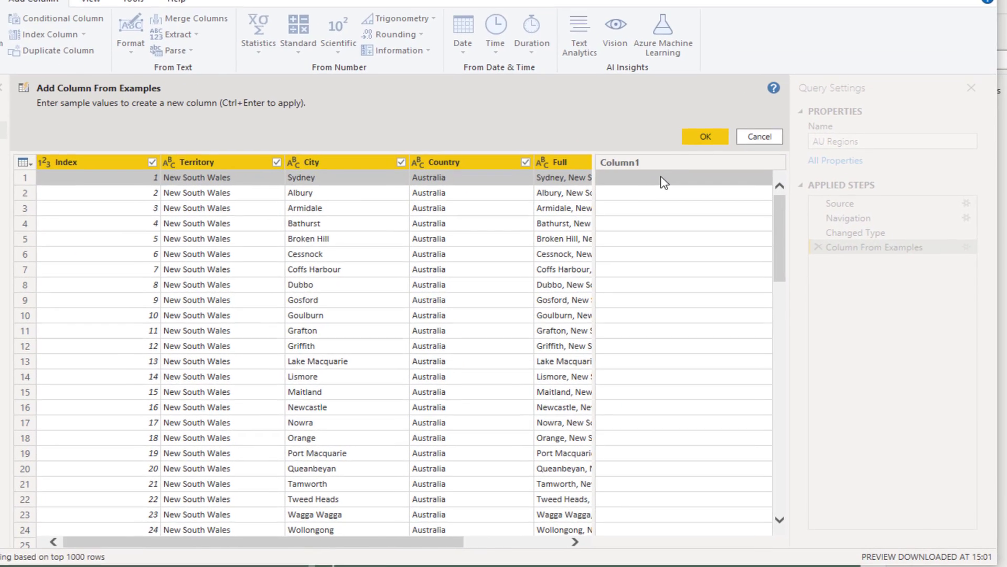
type("AU")
key("Return")
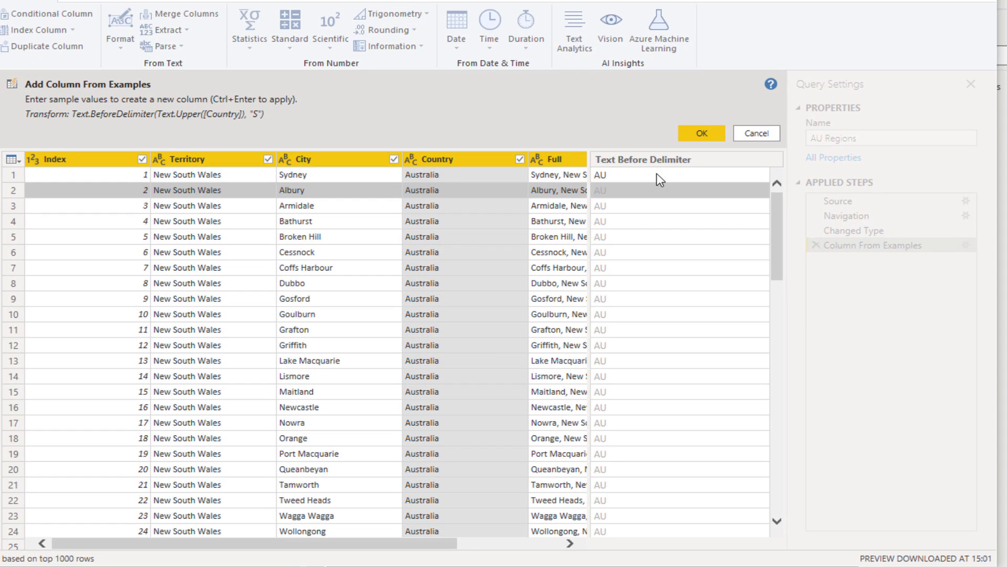
Name the new column Country Code, apply it, and select the Territory column
double_click(634, 160)
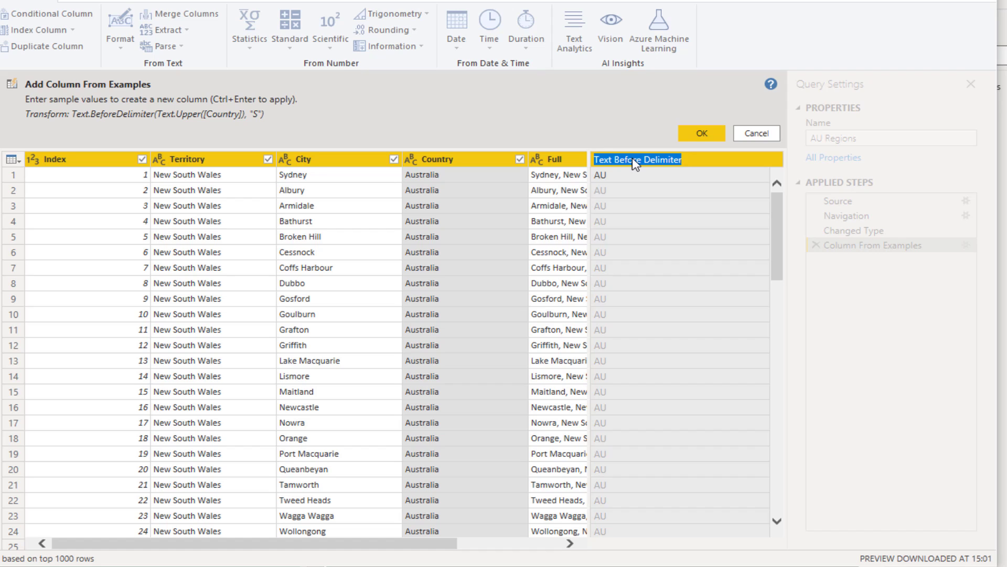
type("CO")
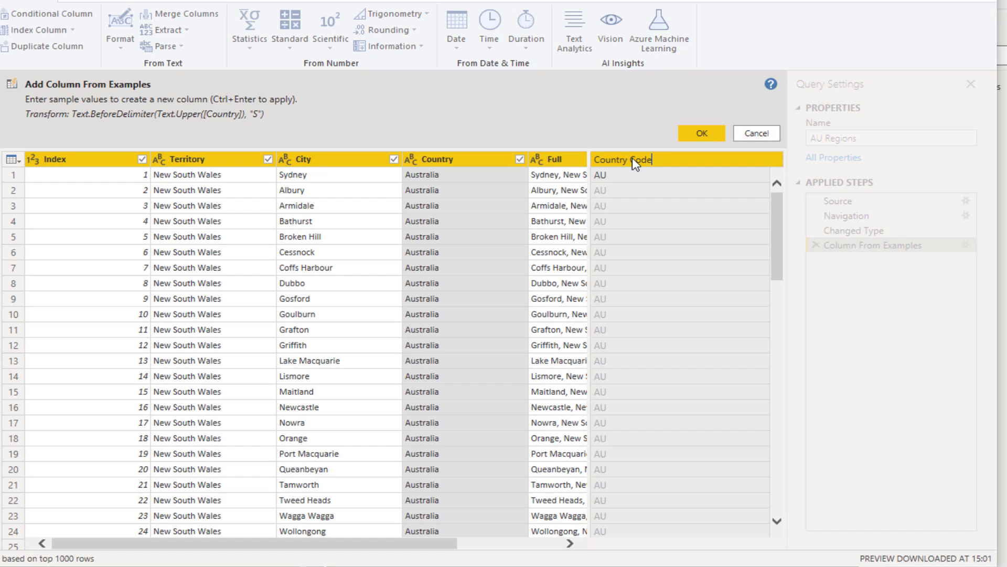
key("Return")
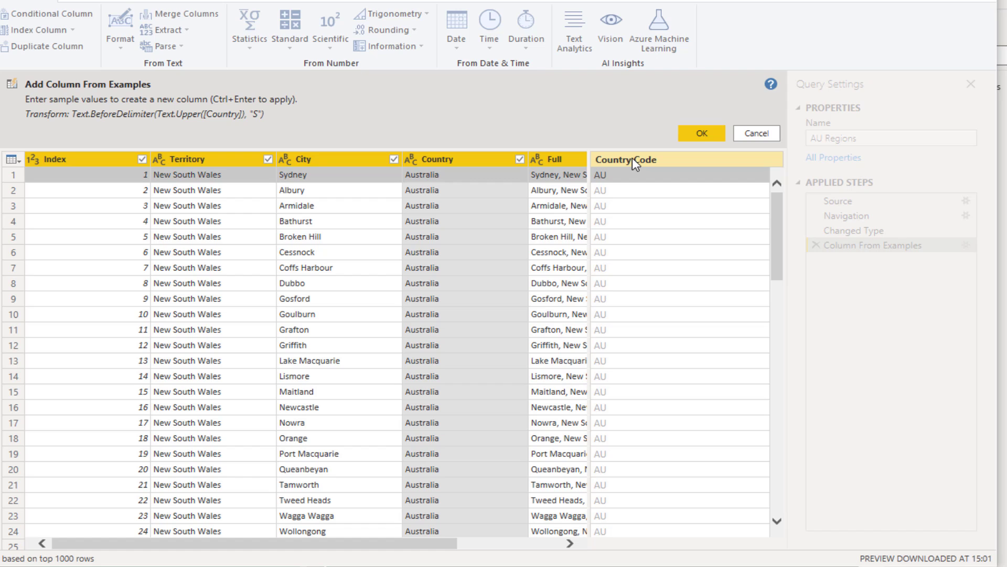
left_click(687, 133)
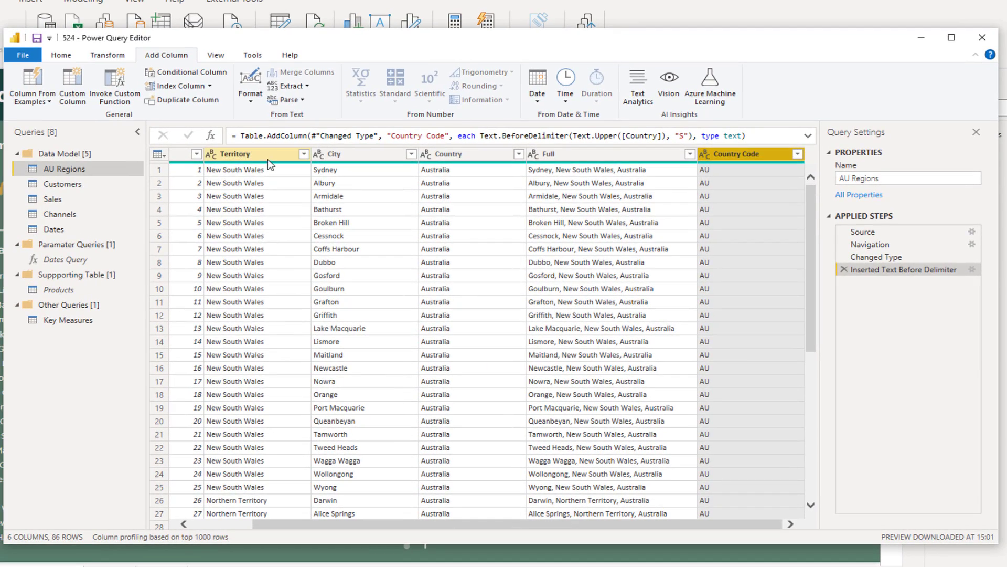
left_click(261, 153)
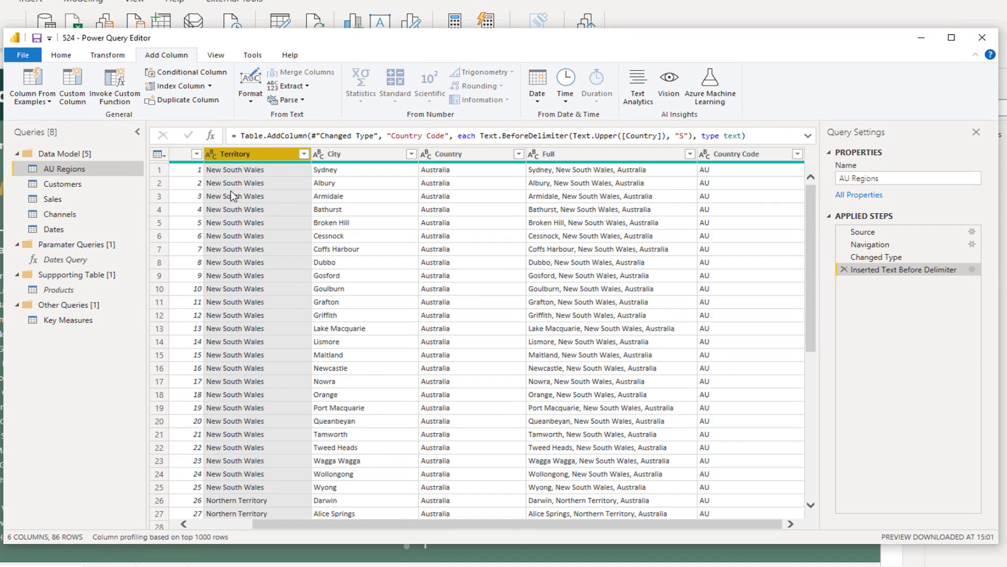
scroll(233, 196, "down", 7)
scroll(231, 234, "up", 7)
scroll(230, 273, "down", 2)
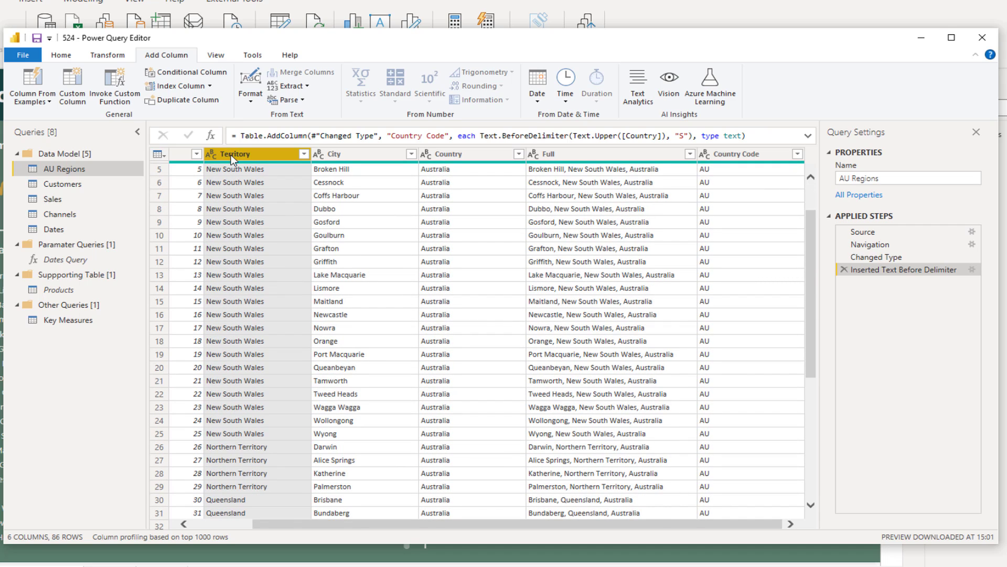
Start a region-code column from examples with samples NSW and NT
left_click(37, 87)
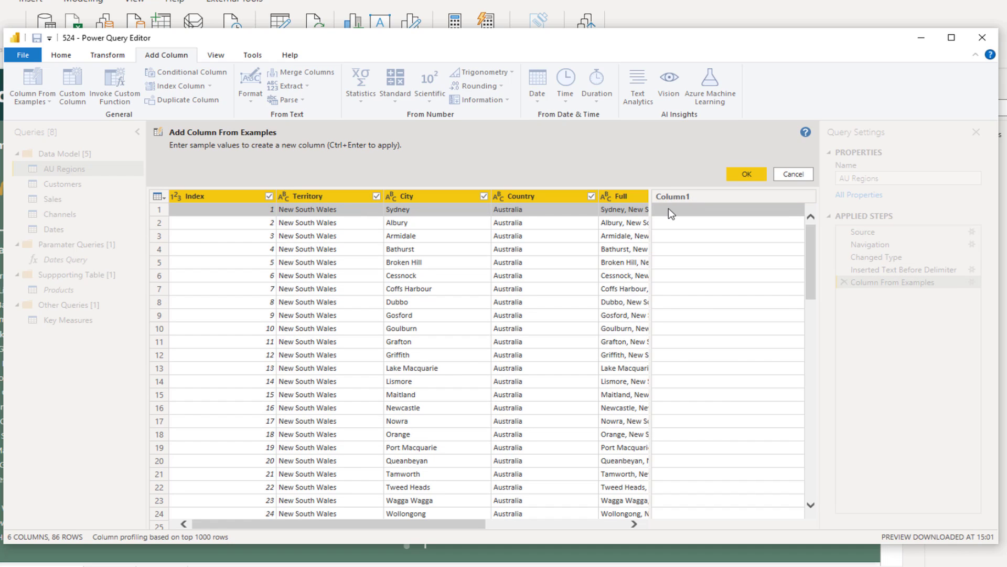
left_click(669, 208)
type("NSW")
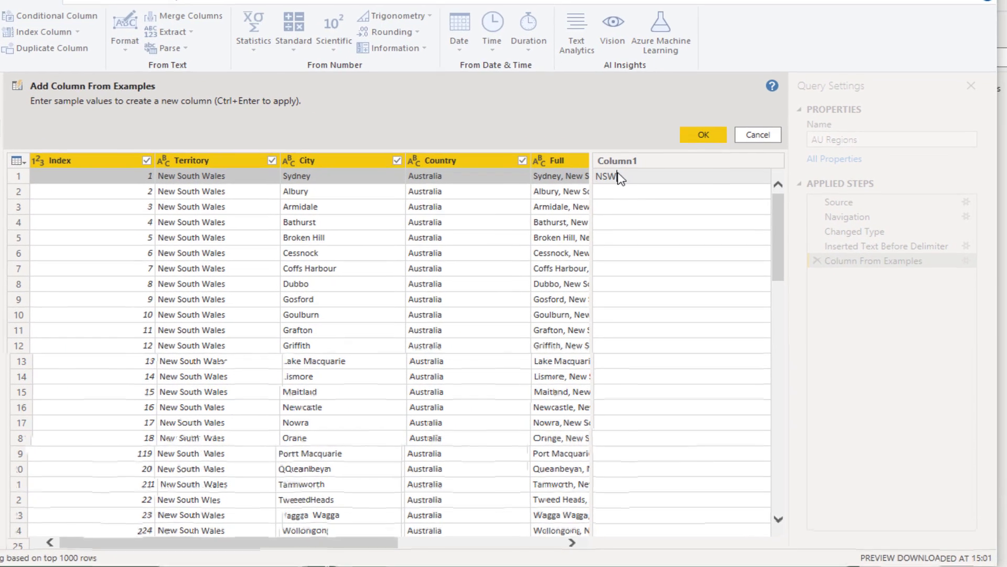
key("Return")
scroll(619, 178, "down", 2)
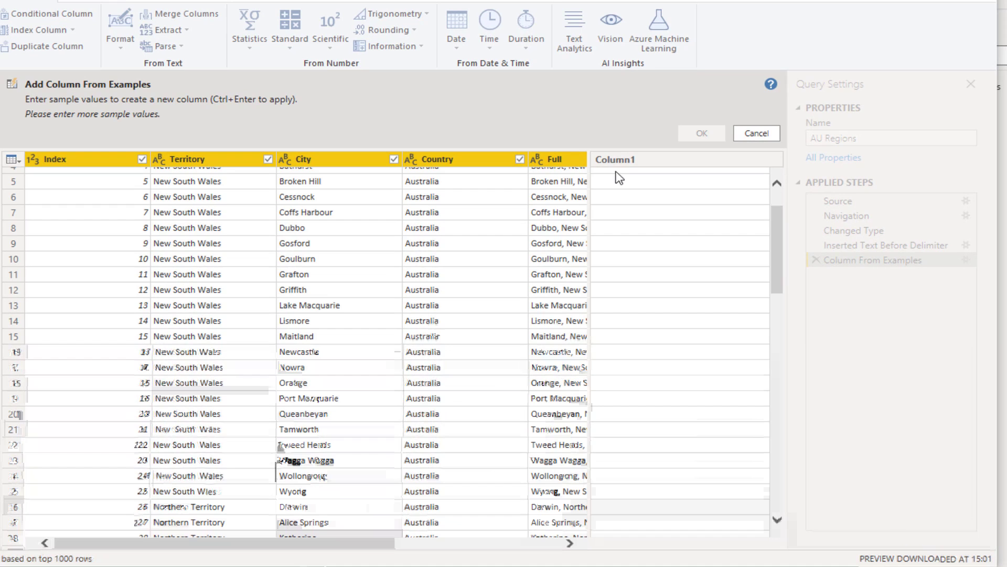
scroll(619, 177, "down", 5)
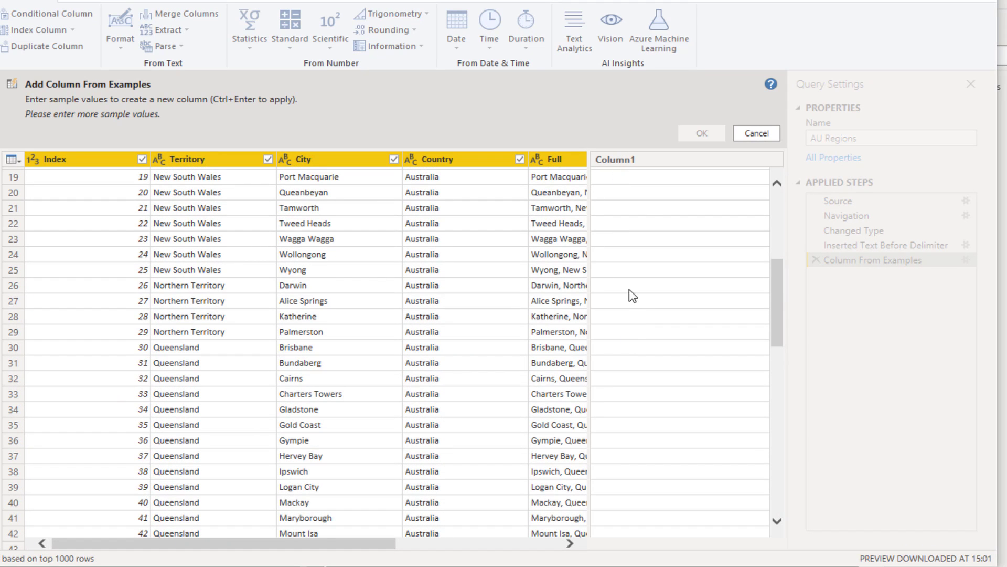
left_click(644, 292)
type("NT")
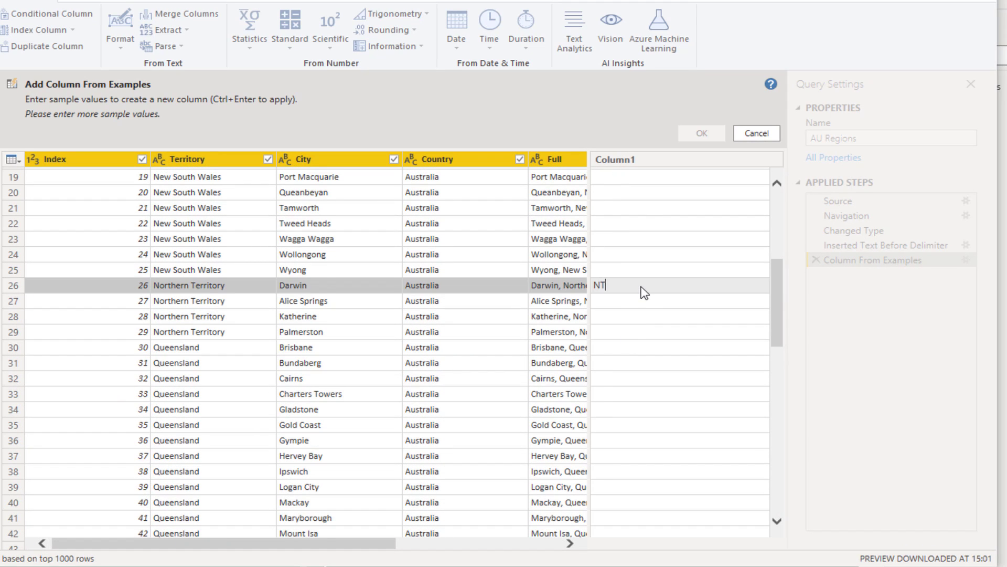
key("Return")
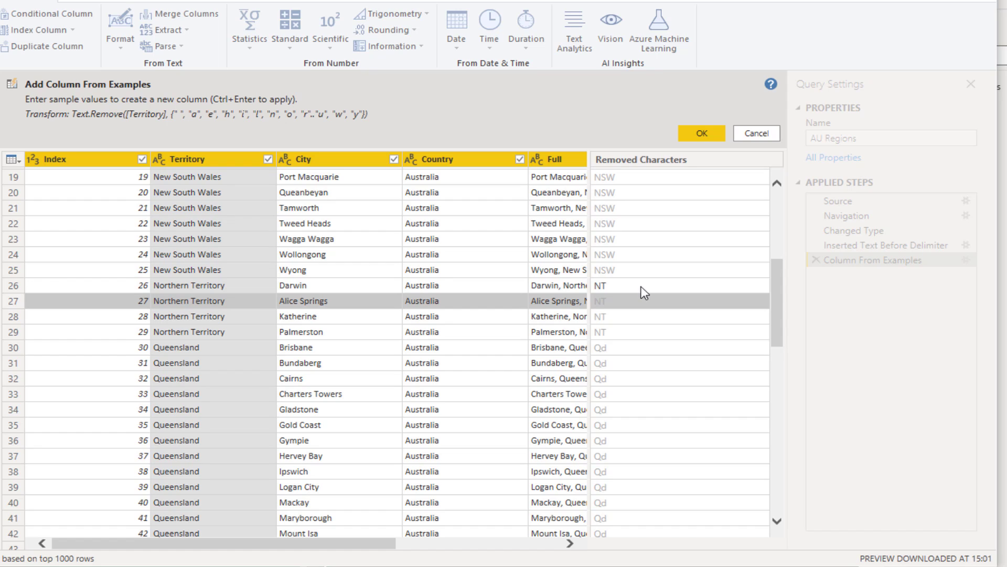
Correct Brisbane to Q and Hobart to TM, then cancel the unsuccessful column
left_click(617, 352)
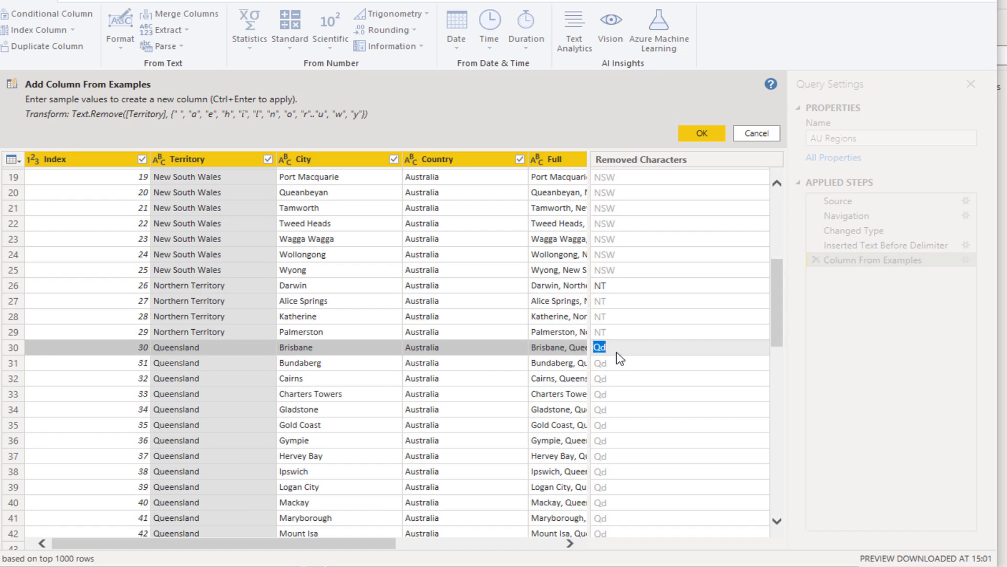
key("Return")
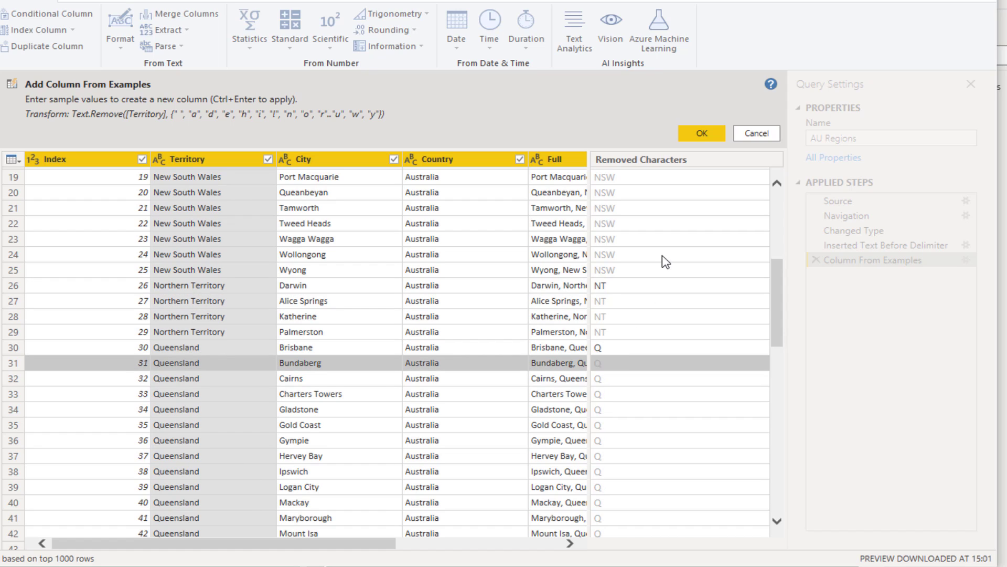
scroll(665, 261, "down", 8)
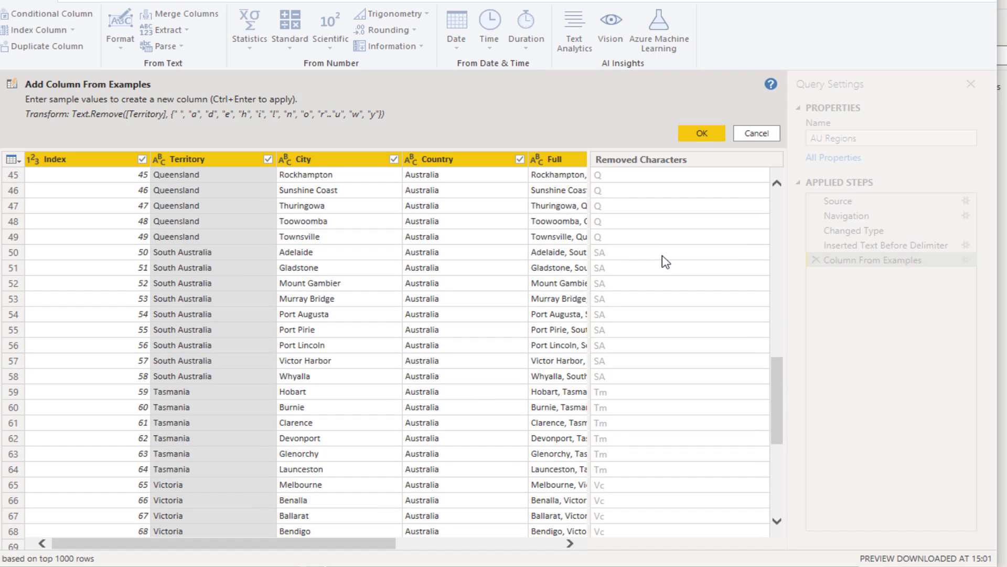
scroll(664, 261, "down", 2)
left_click(619, 227)
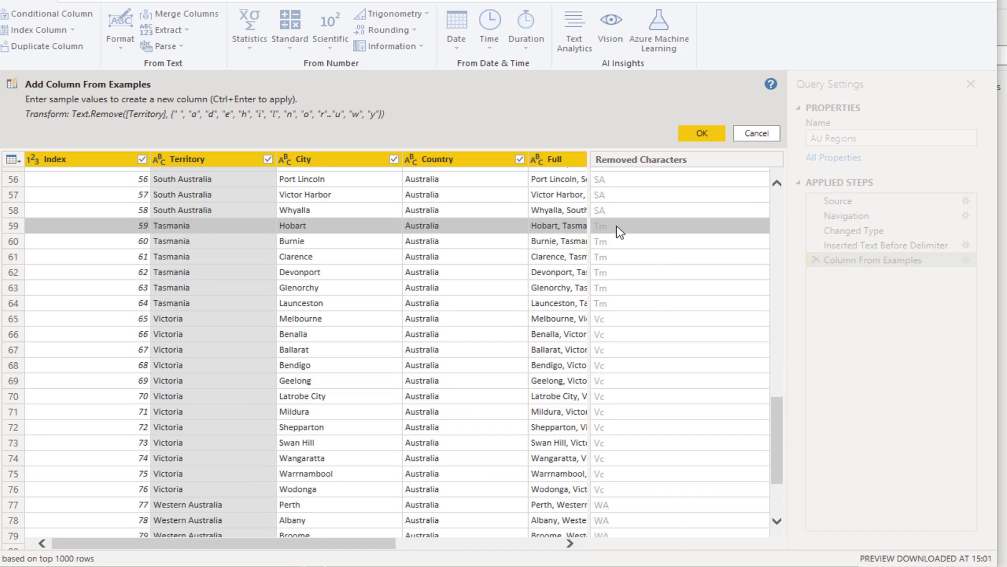
type("TM")
key("Return")
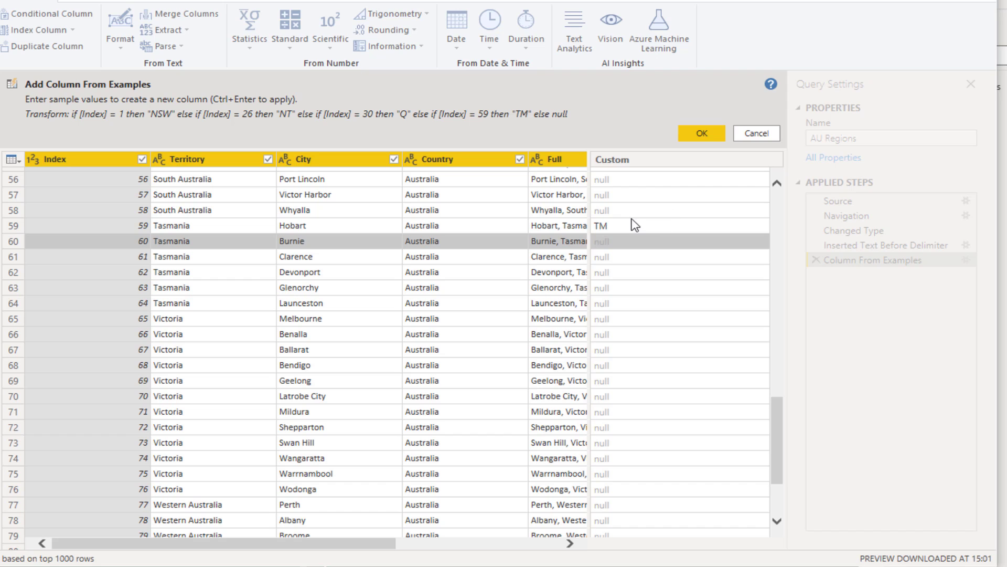
left_click(624, 225)
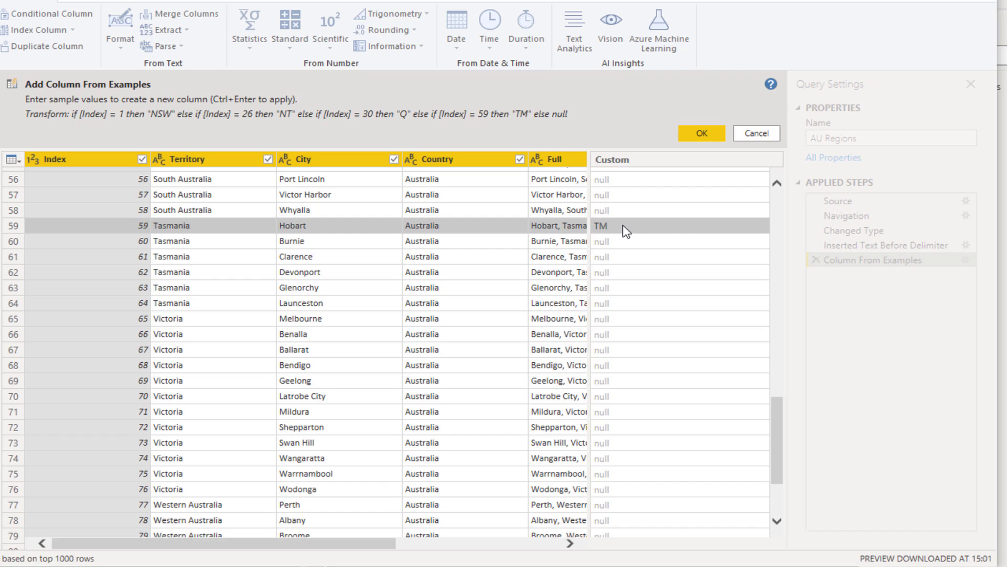
left_click(750, 134)
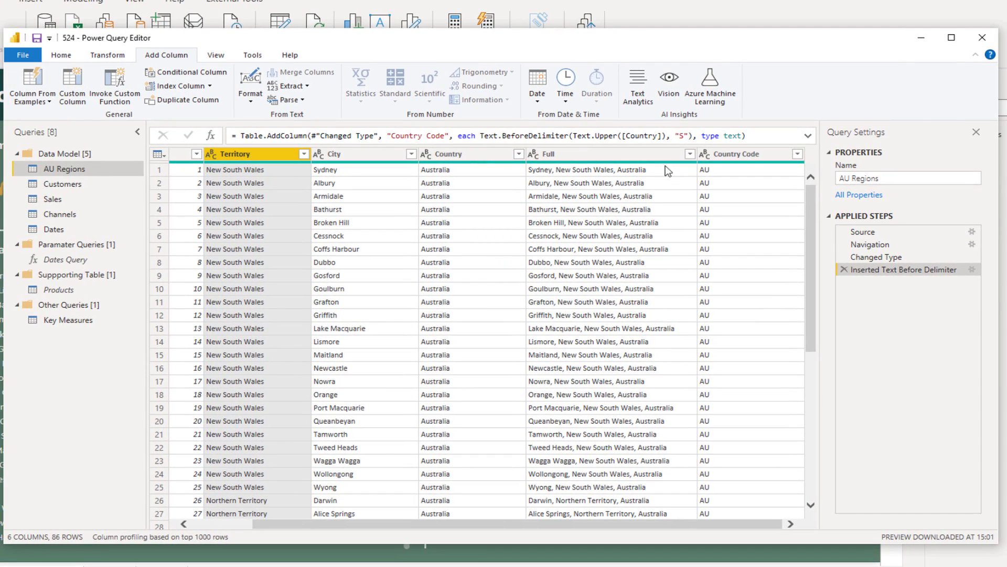
Start a new column from examples with territory samples NSW, NT and Q
left_click(747, 152)
left_click(39, 86)
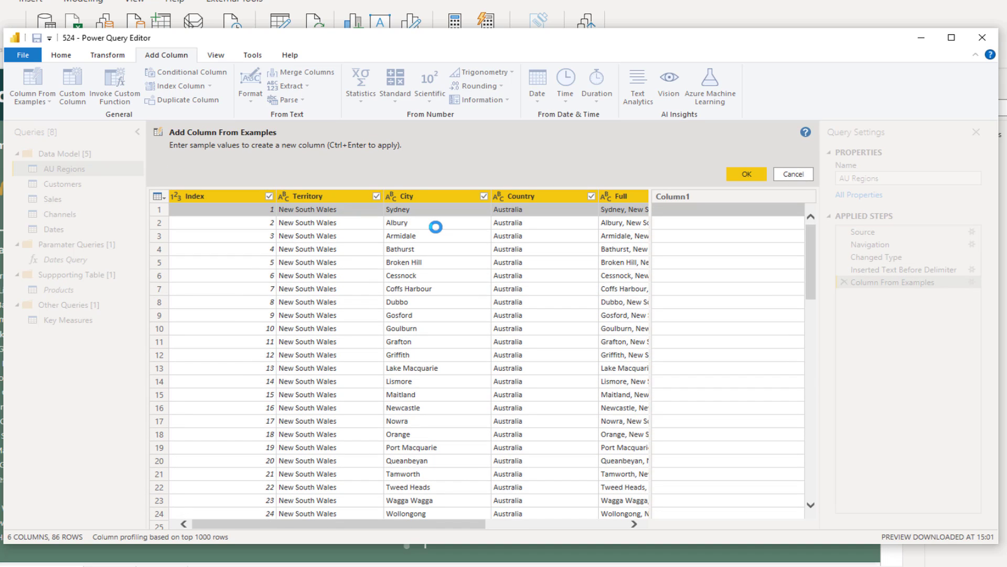
left_click(687, 210)
type("NSW")
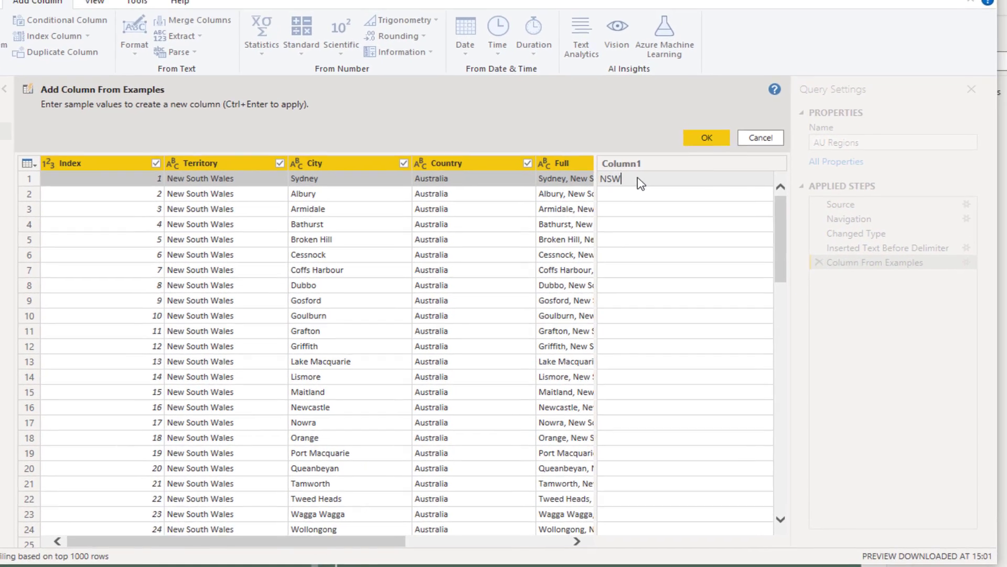
key("Return")
scroll(633, 179, "down", 5)
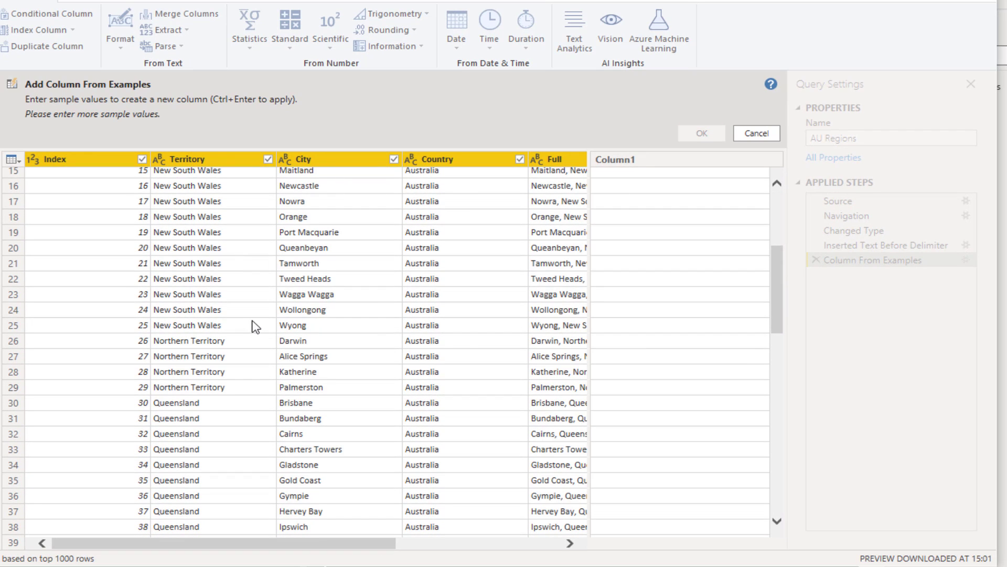
left_click(637, 339)
type("NT")
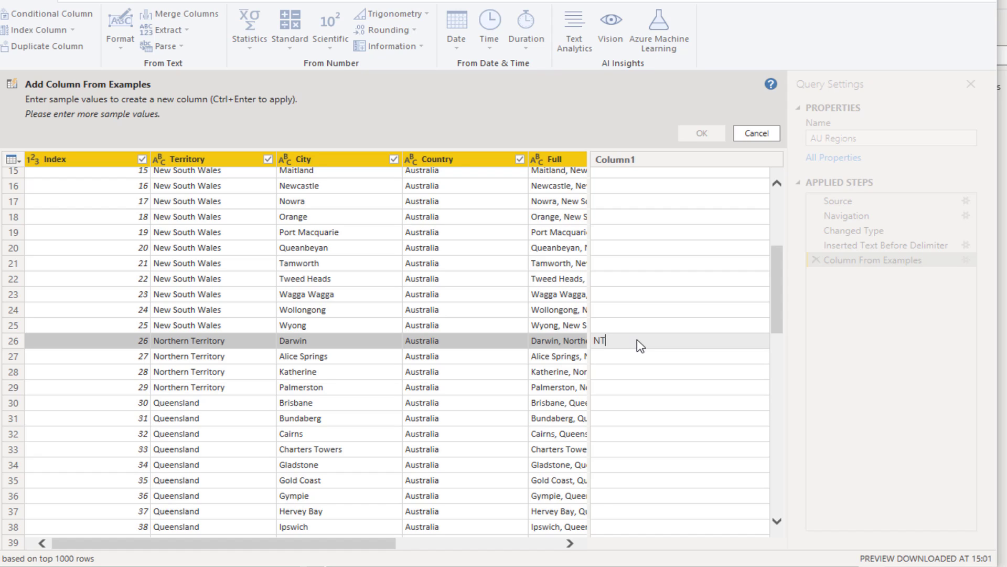
key("Return")
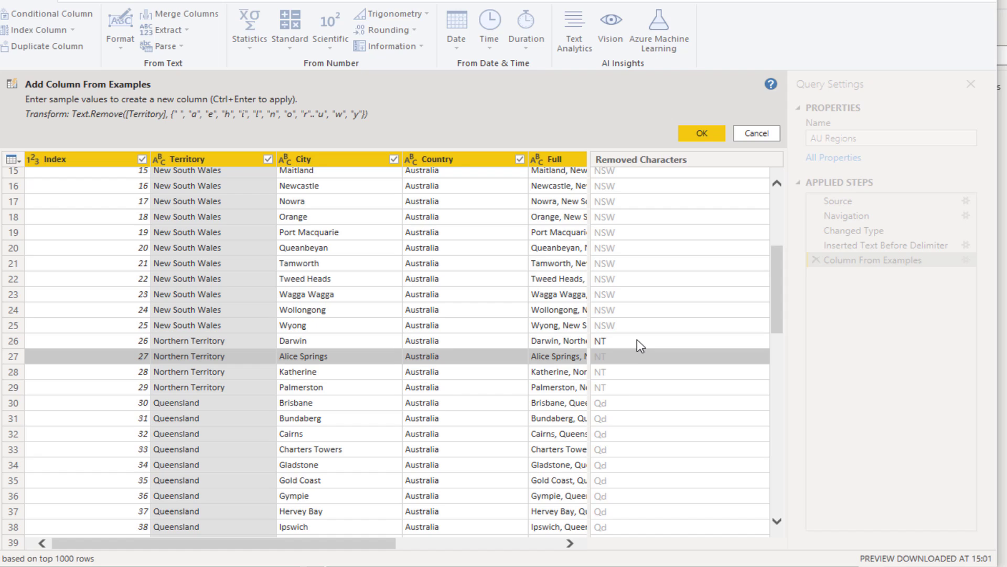
left_click(621, 406)
type("Q")
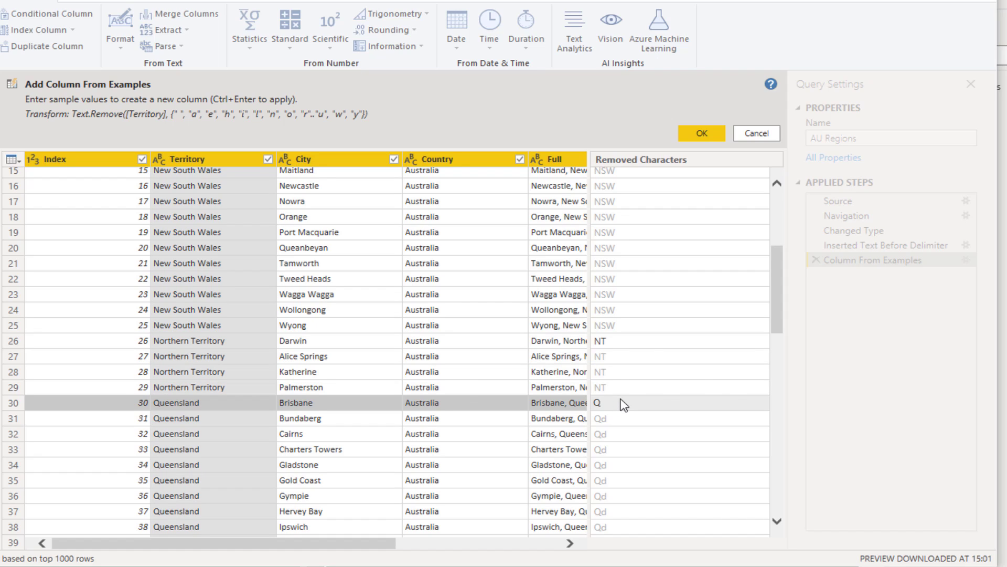
key("Return")
Add T for Tasmania and V for Victoria as further samples
scroll(622, 405, "down", 8)
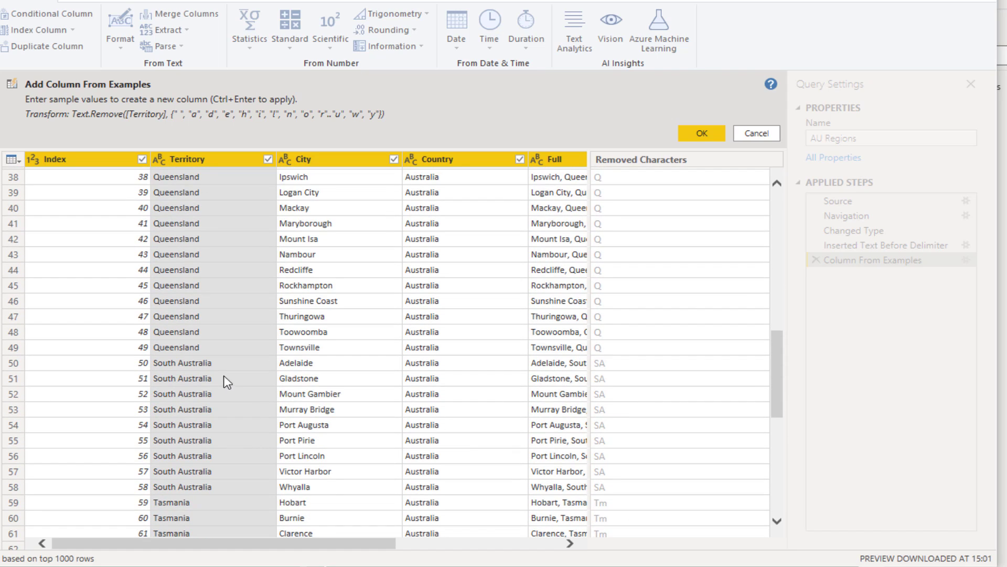
scroll(623, 371, "down", 4)
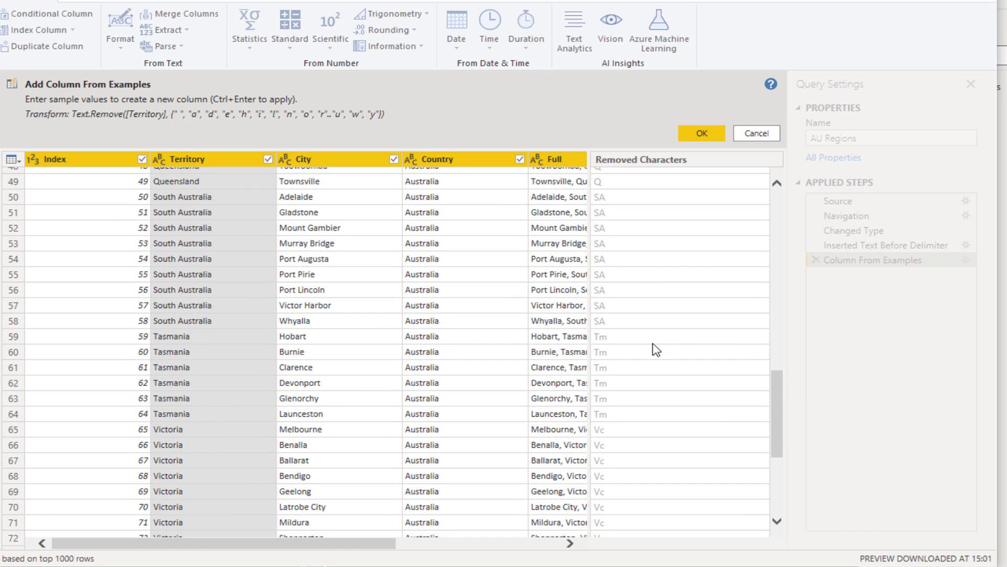
left_click(630, 337)
type("T")
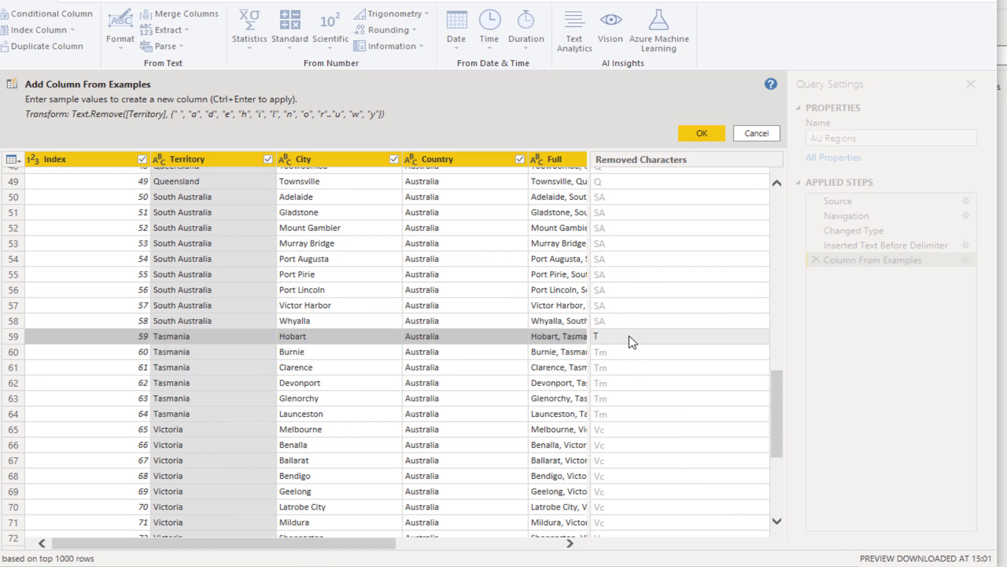
key("Return")
scroll(629, 335, "down", 1)
left_click(615, 379)
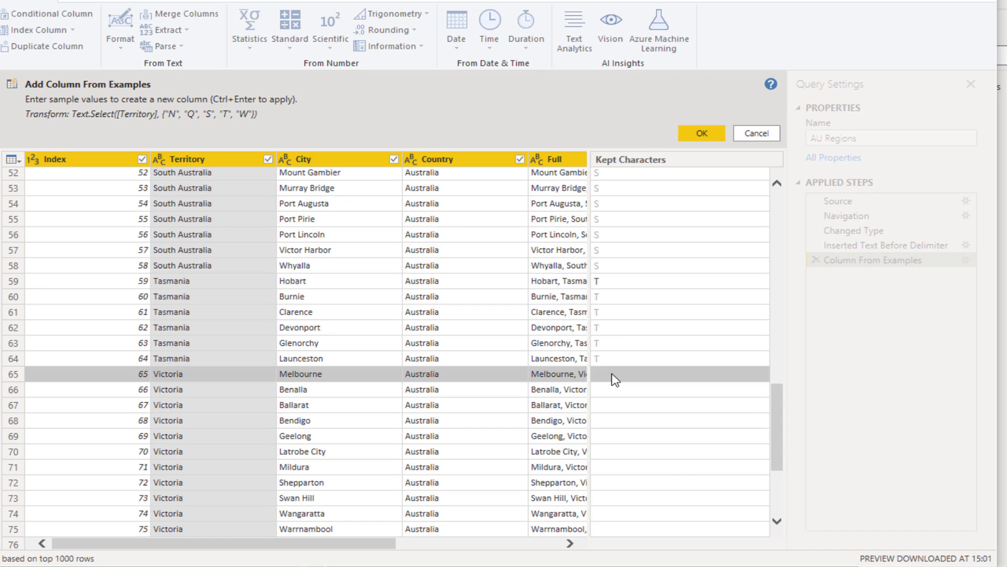
type("V")
key("Return")
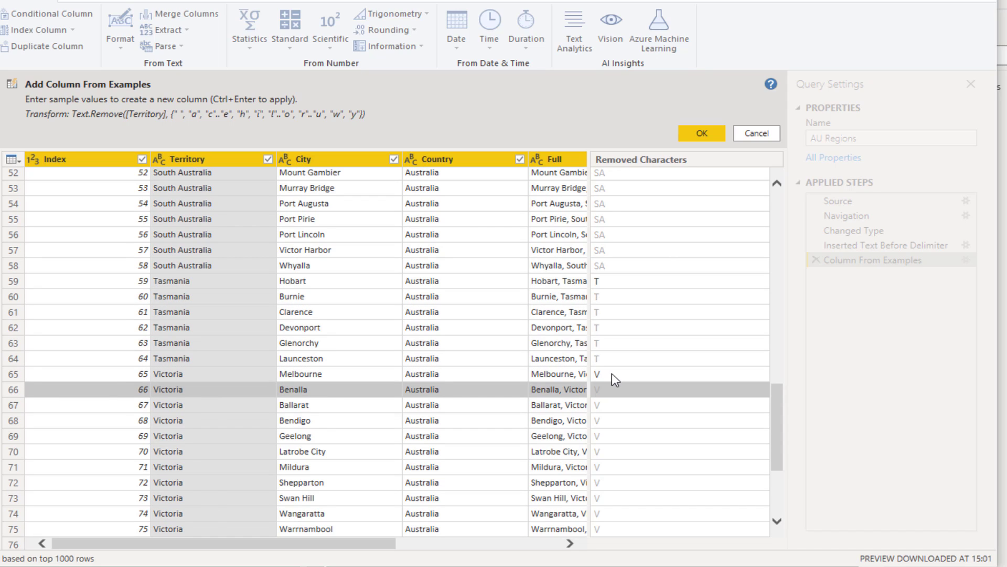
Rename the column Region Codes and accept the examples
scroll(615, 379, "down", 4)
scroll(611, 379, "up", 20)
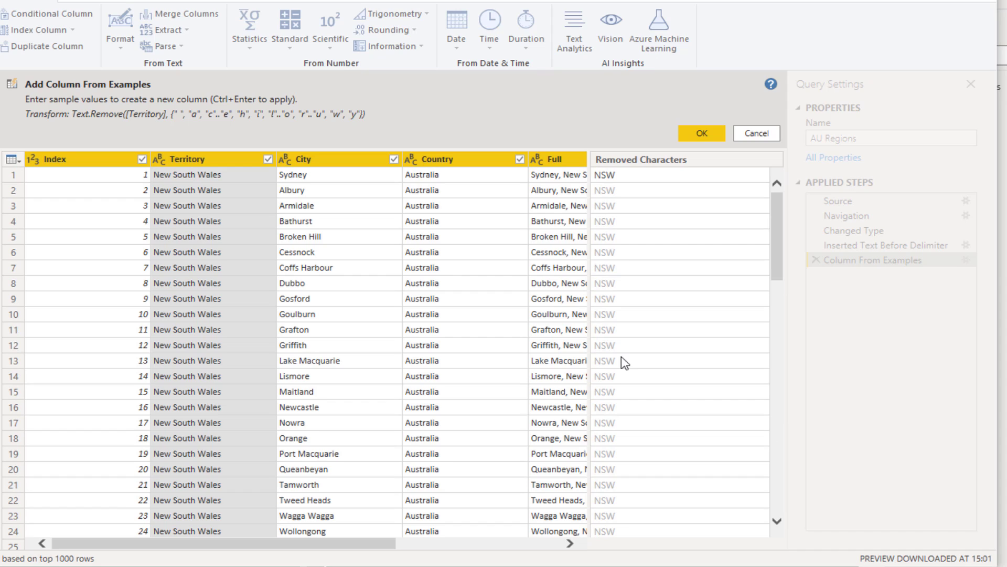
double_click(640, 159)
type("Region")
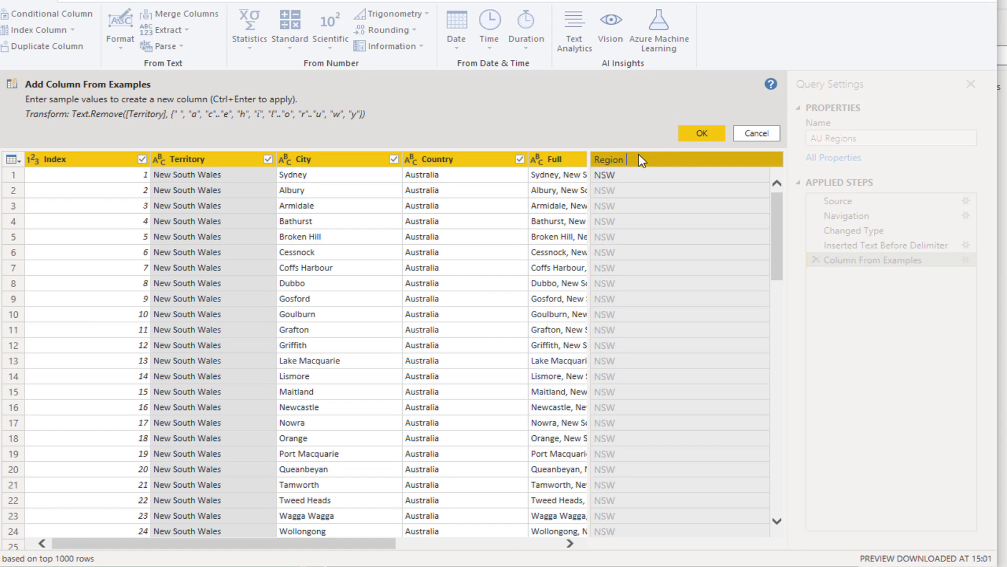
type(" Codes")
key("Return")
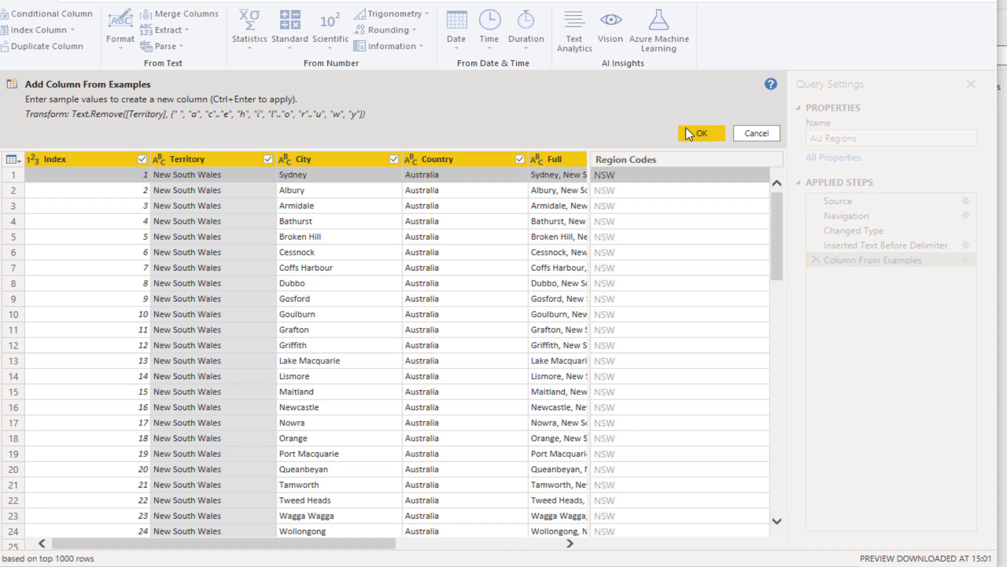
left_click(689, 134)
Add Region Codes to AU Regions, review it in the grid, and select the City column
left_click(708, 134)
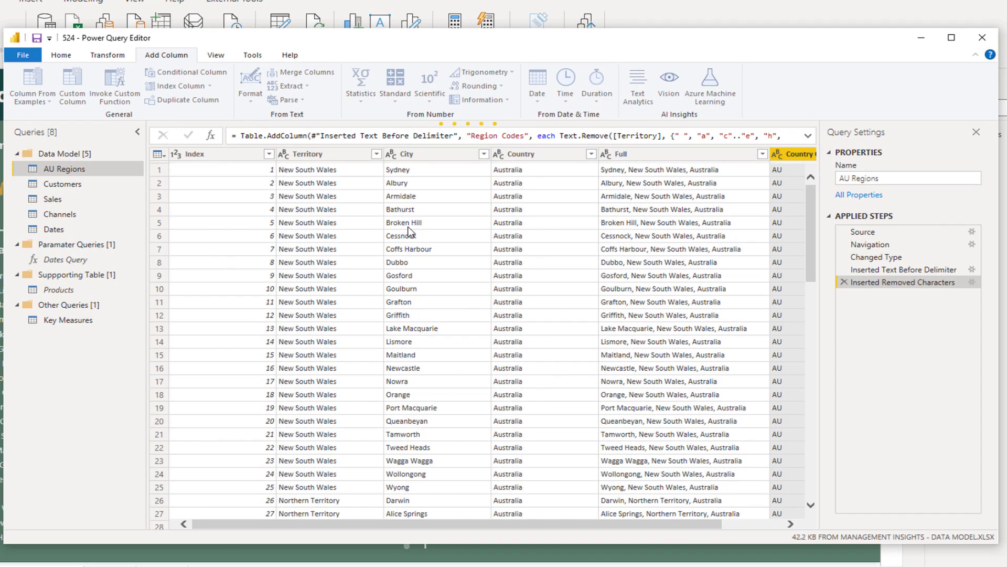
left_click_drag(505, 521, 374, 521)
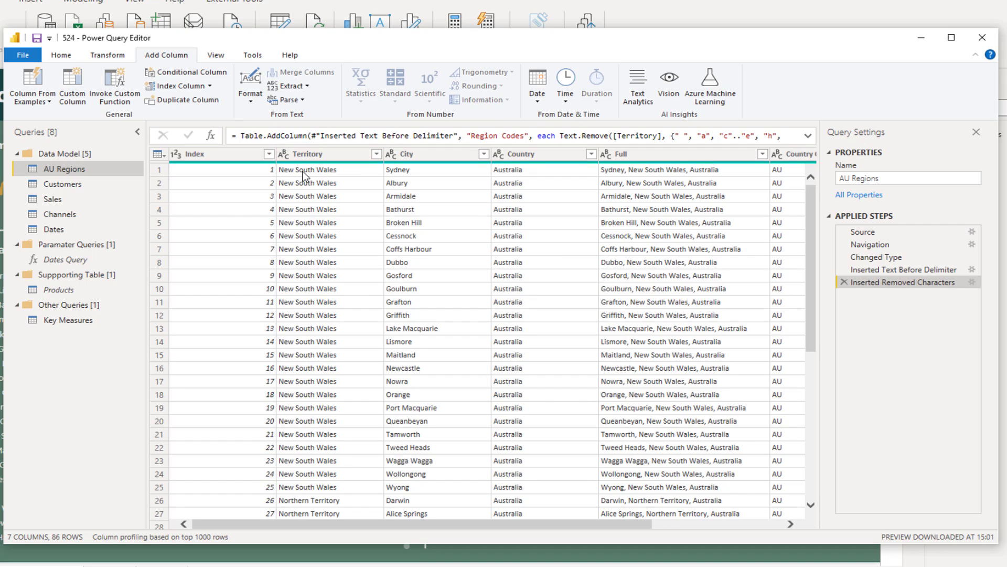
left_click_drag(458, 521, 656, 528)
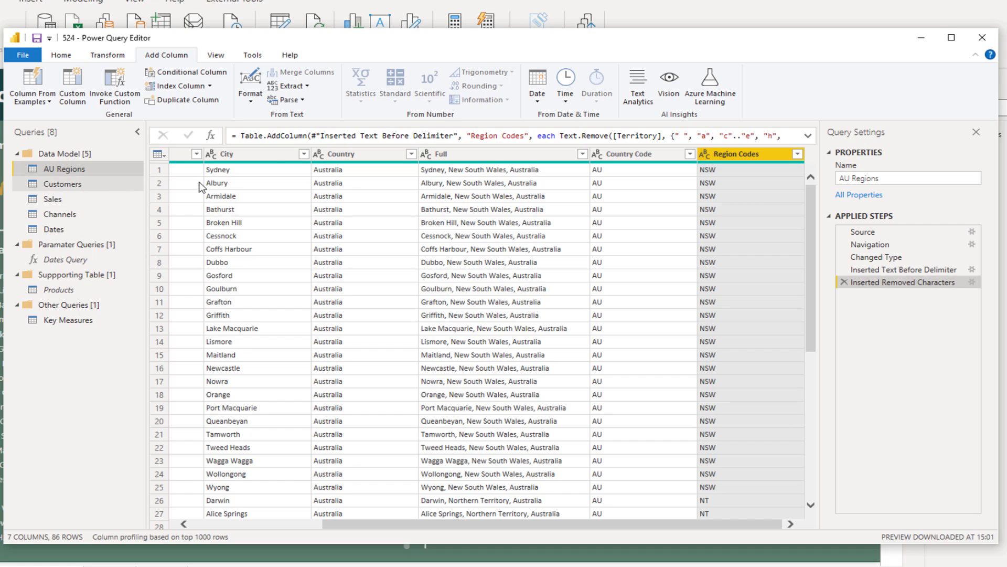
left_click(260, 153)
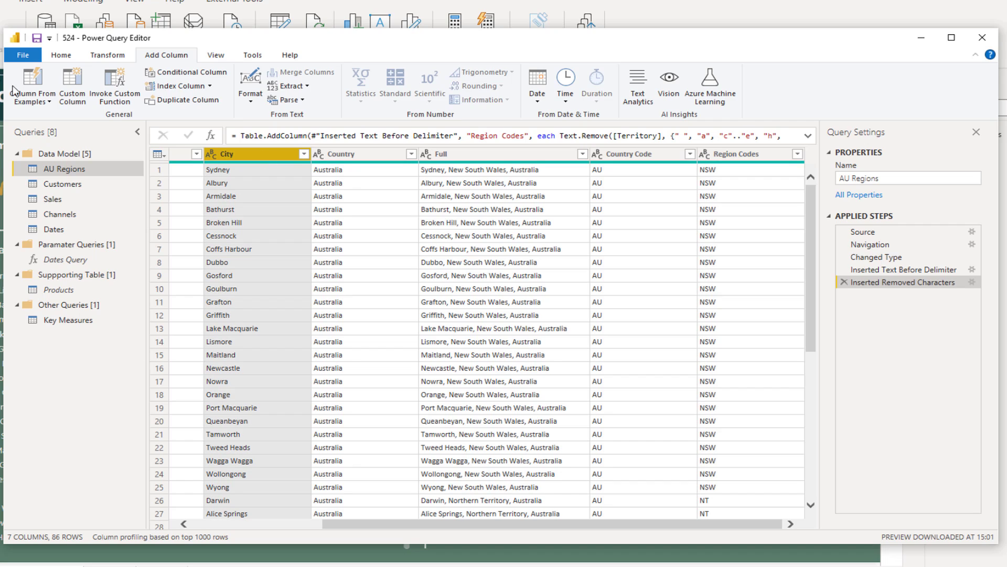
Start another column from examples and name it City Codes
left_click(42, 97)
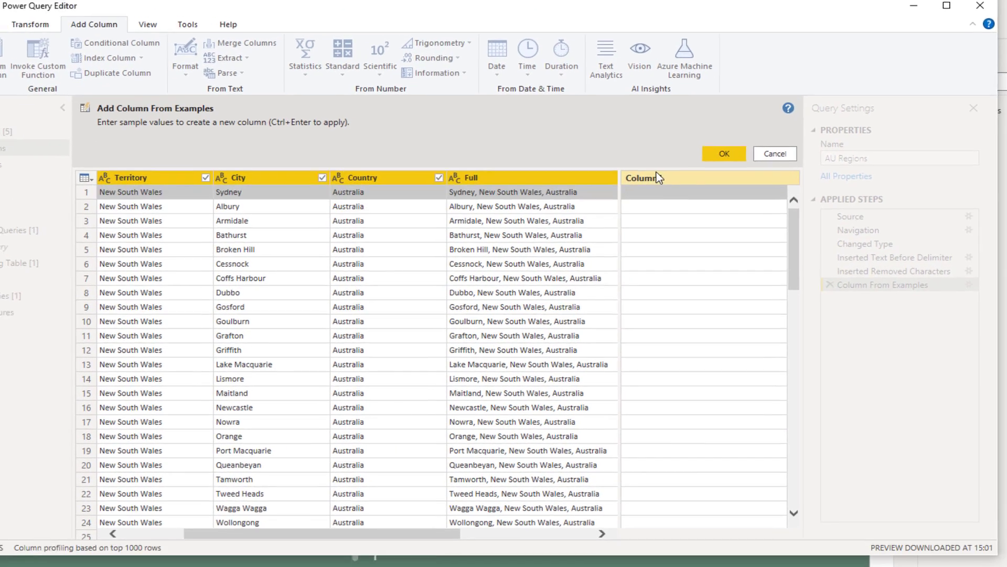
double_click(658, 178)
type("C")
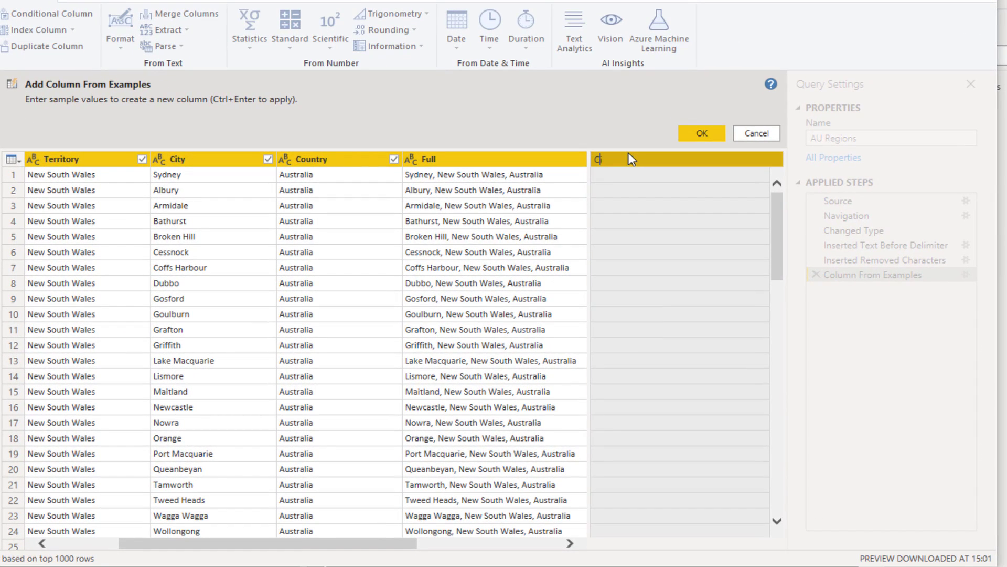
type("ity Codes")
key("Return")
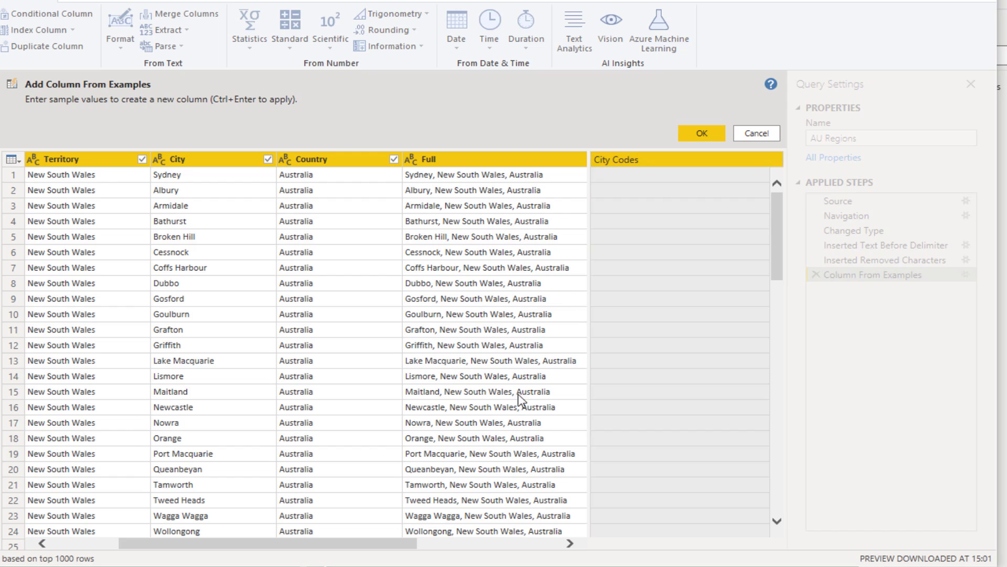
Enter SYD and ALB as samples and review the three-letter city code preview
left_click(637, 177)
type("SYD")
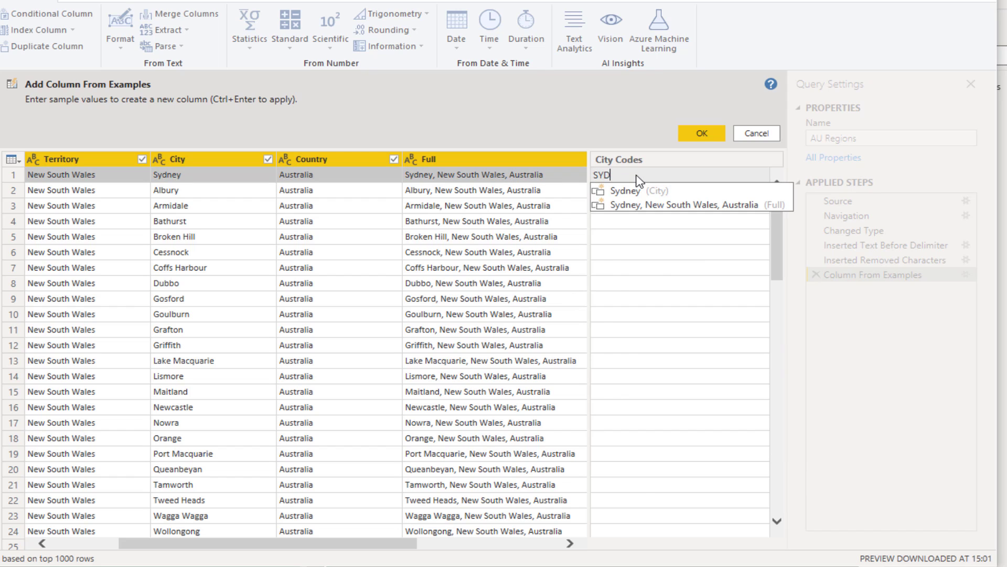
key("Return")
left_click(629, 194)
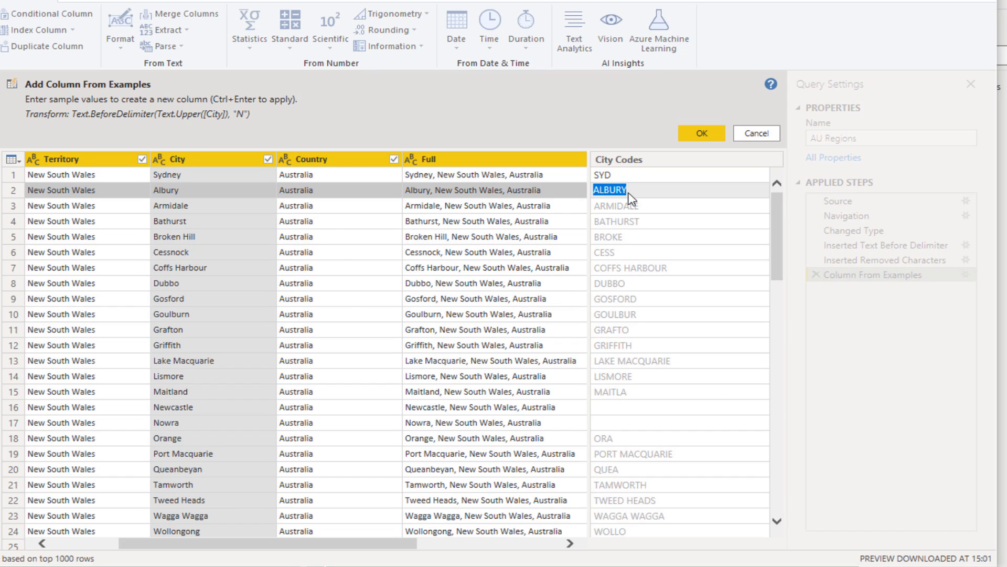
type("ALB")
key("Return")
scroll(629, 230, "down", 2)
scroll(629, 233, "down", 6)
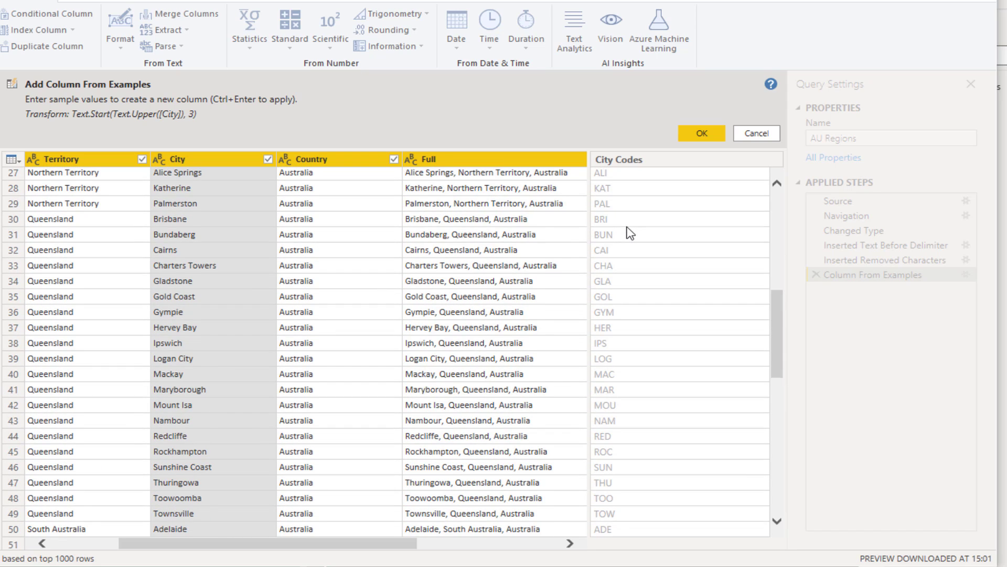
scroll(629, 233, "down", 5)
scroll(630, 233, "down", 5)
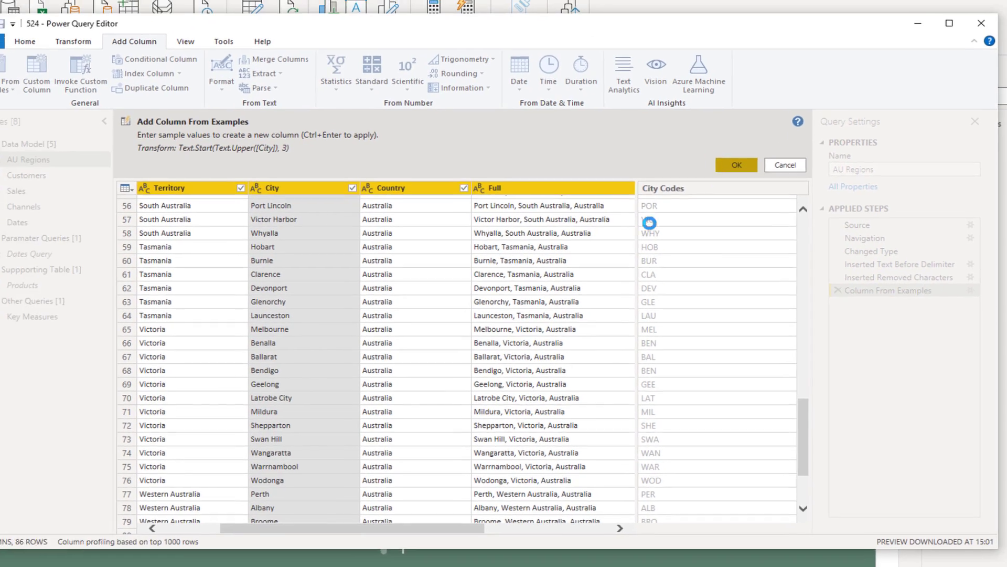
Confirm the City Codes column of three-letter codes like SYD and ALB, adding an Inserted First Characters step
left_click(717, 135)
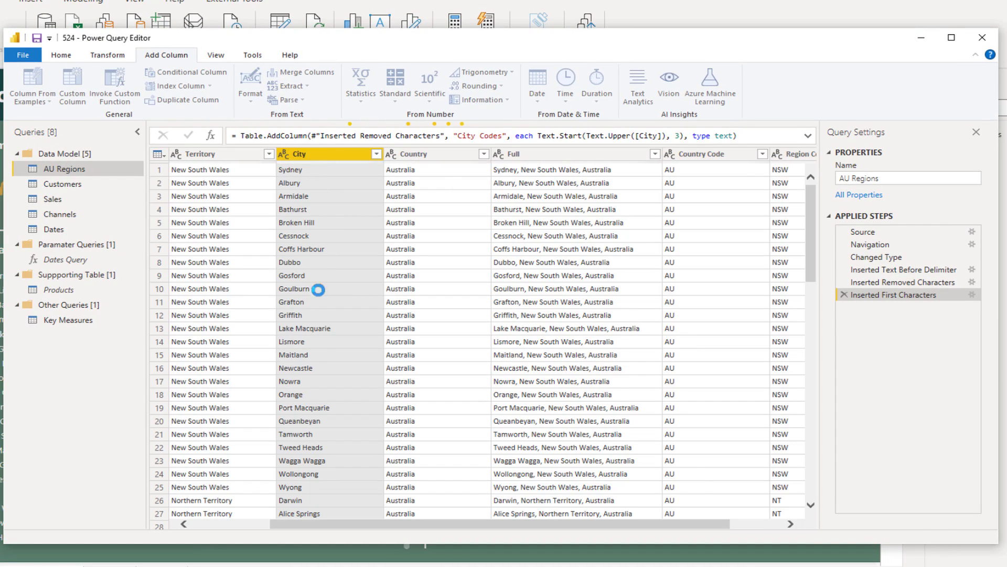